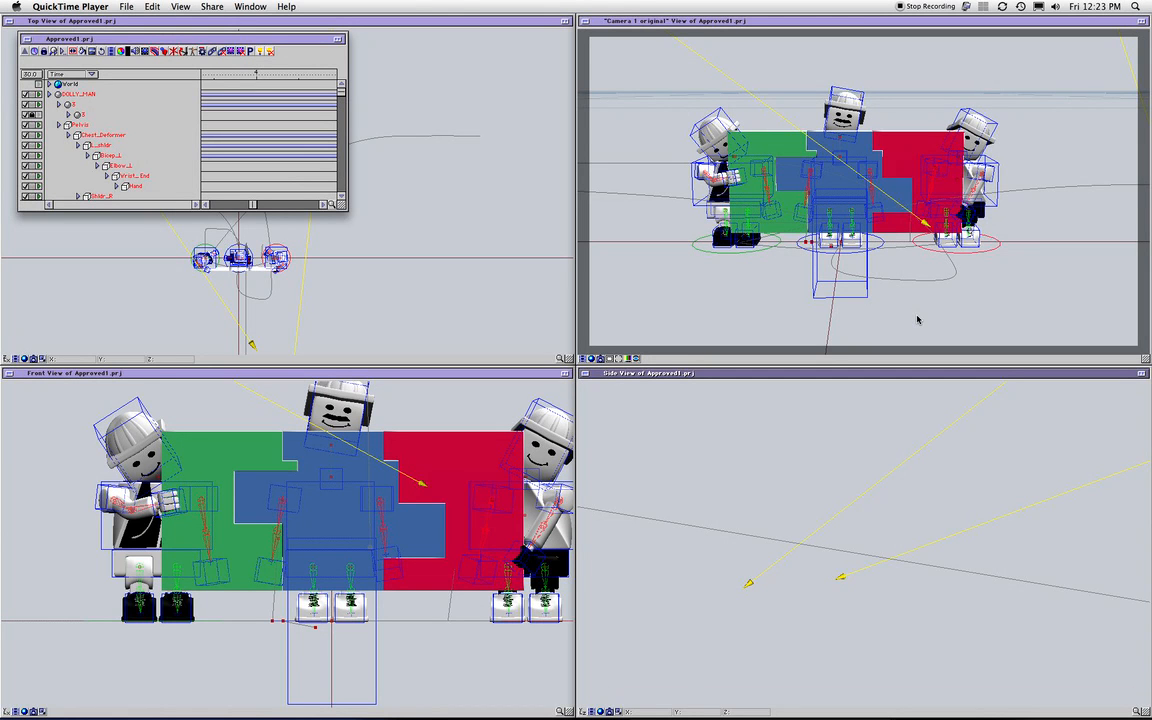
Pan the Front view, then centre and marquee-zoom the Side view onto the character rig
click(496, 397)
drag(521, 396, 473, 435)
click(665, 424)
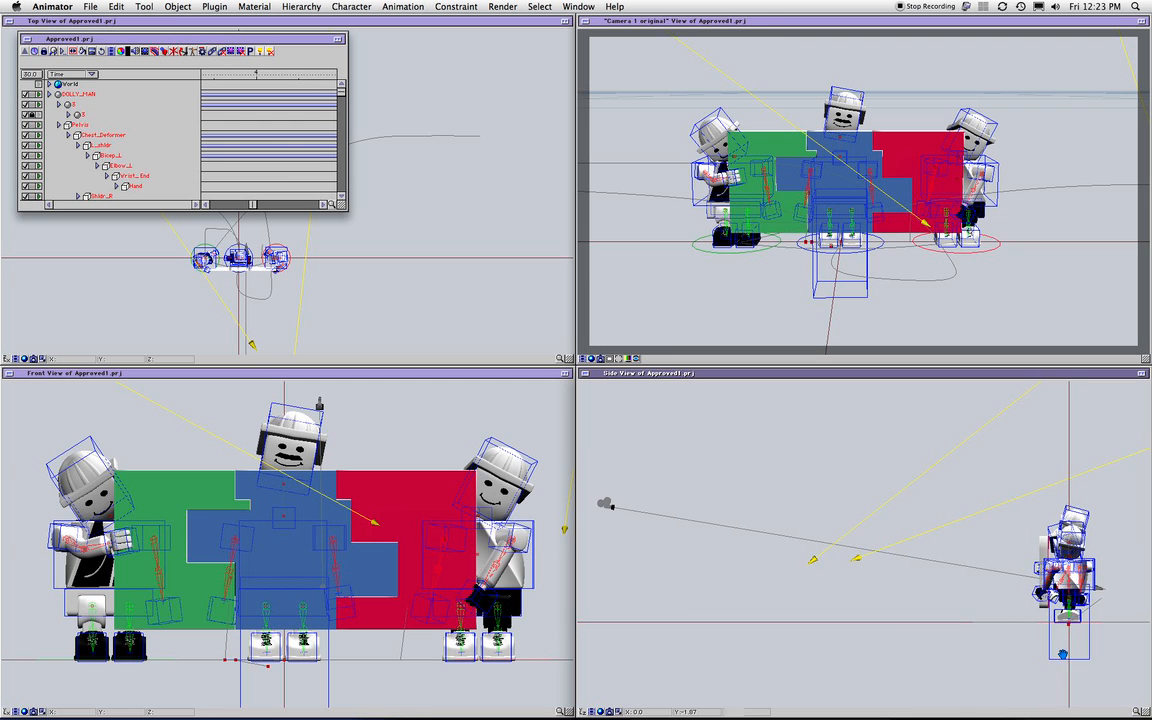
drag(1061, 653, 880, 637)
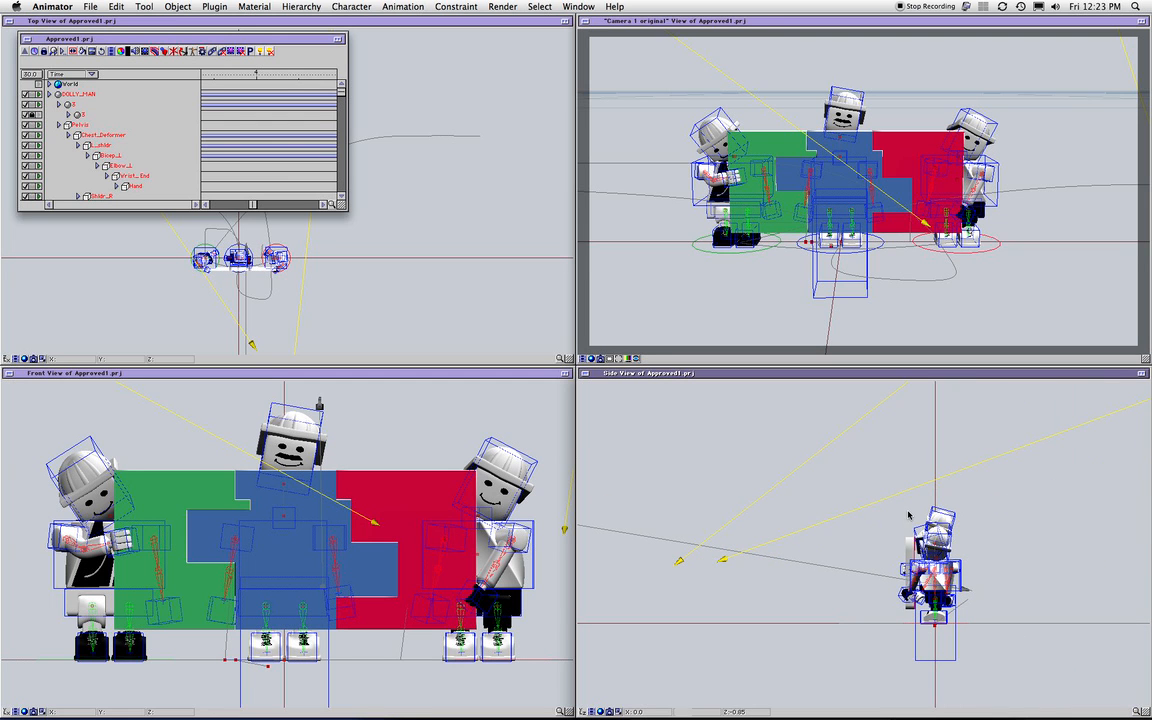
drag(897, 507, 978, 686)
key(super+z)
Zoom the Top view in several steps and centre the three figures in it
click(460, 313)
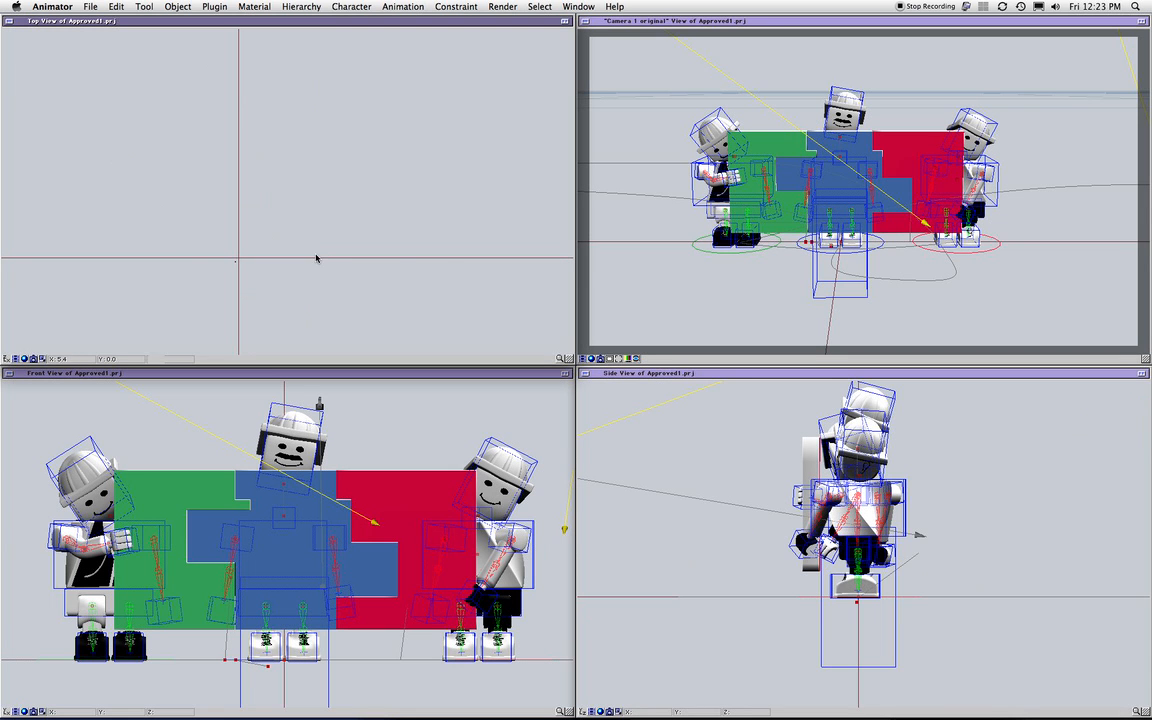
click(558, 360)
click(558, 360)
click(558, 360)
click(558, 360)
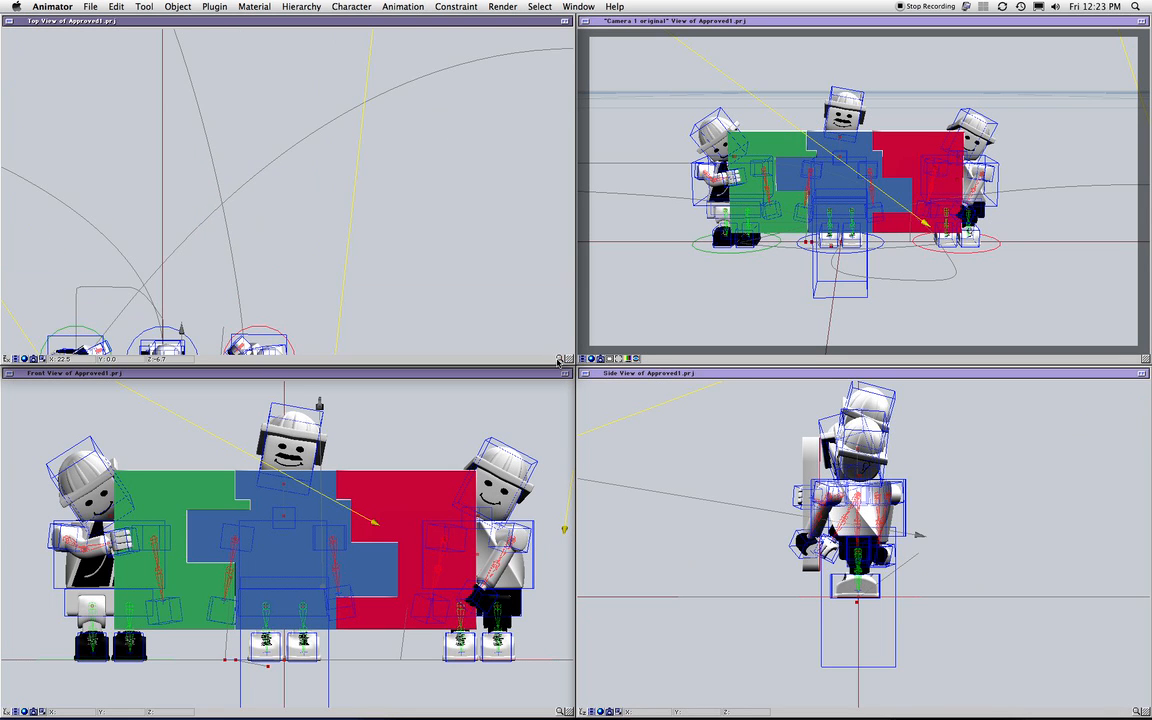
drag(460, 318, 550, 154)
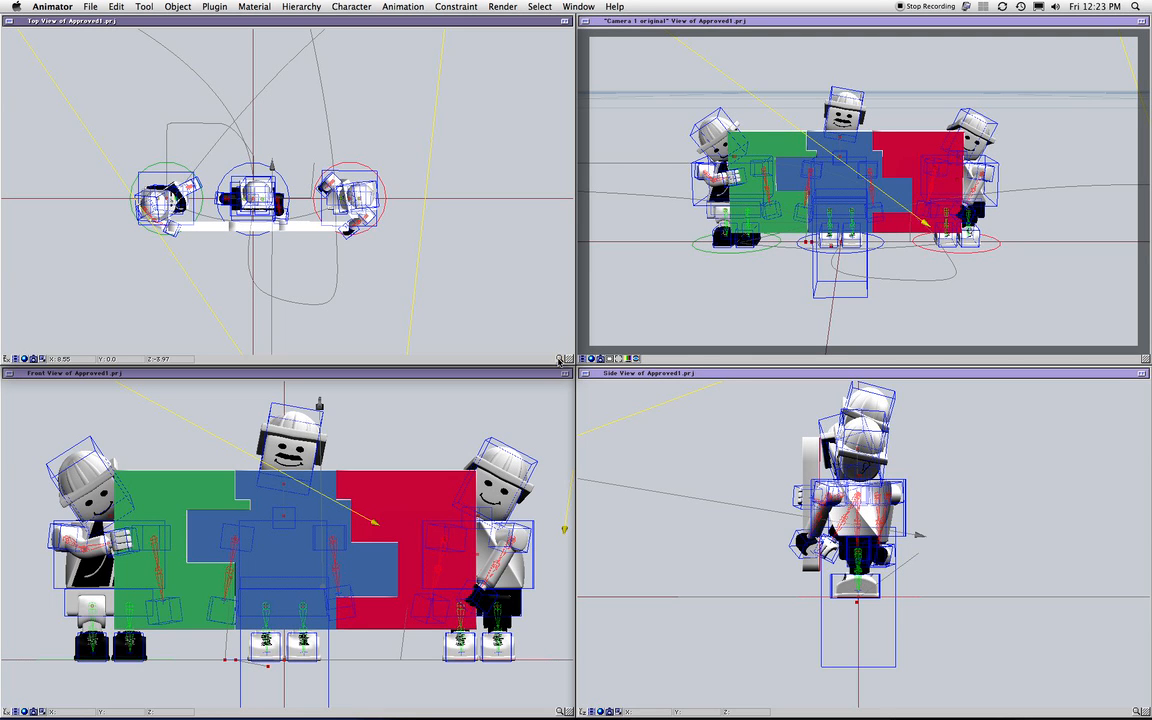
drag(560, 358, 582, 358)
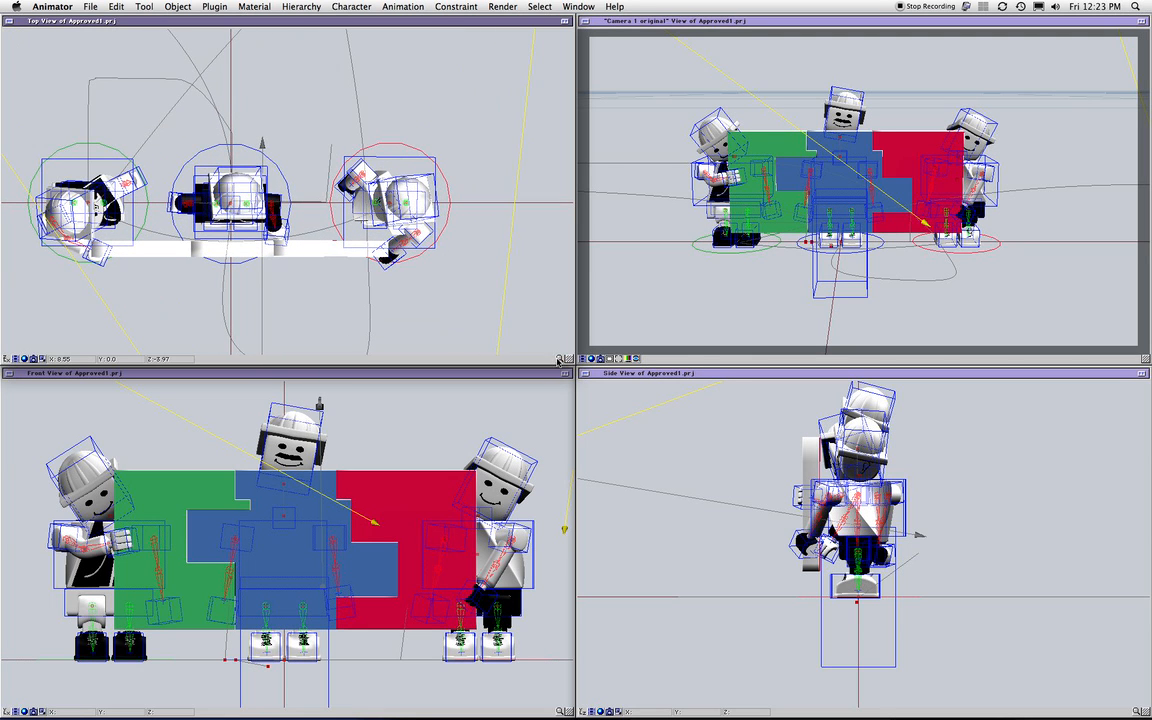
Zoom and pan the Side view onto the figure's body and head, then start saving with Cmd+S
click(668, 341)
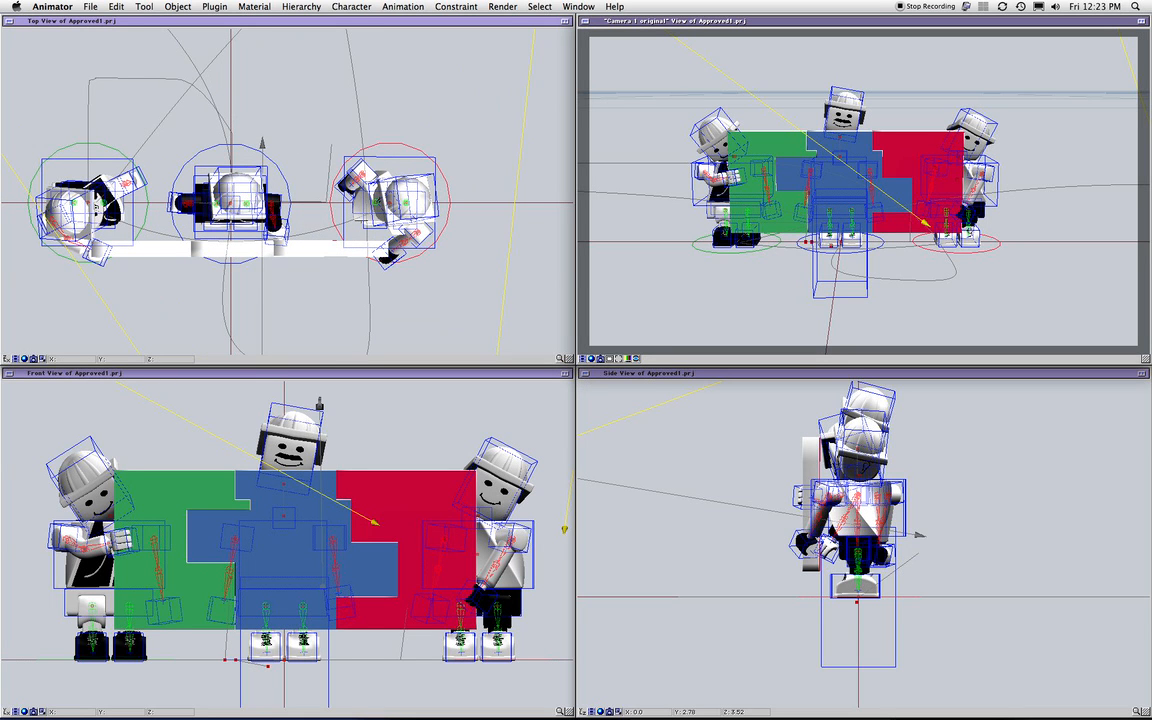
scroll(1108, 470, down, 3)
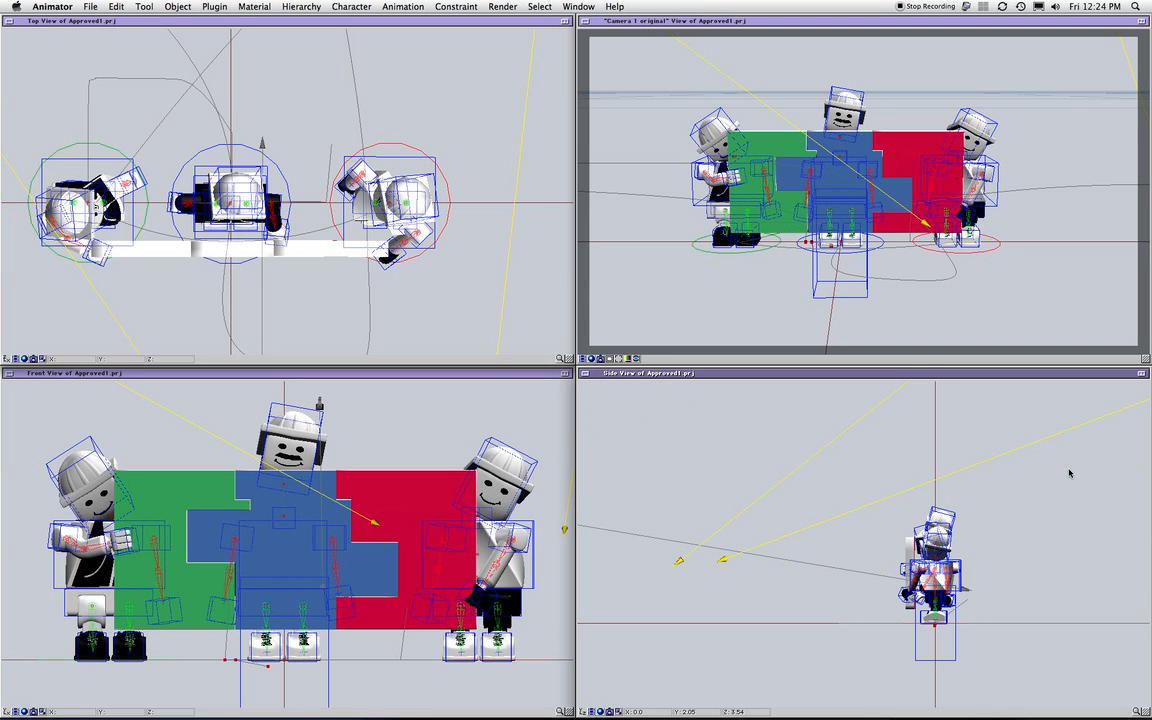
drag(880, 489, 998, 630)
drag(917, 518, 1076, 691)
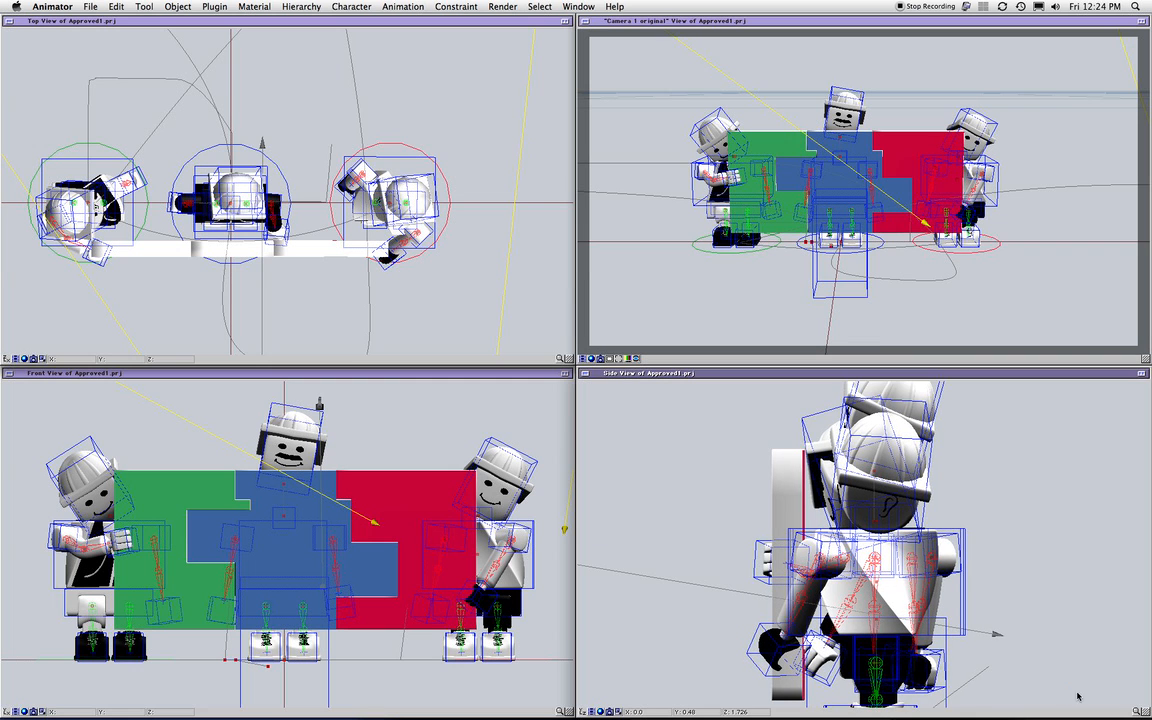
drag(1136, 713, 1090, 706)
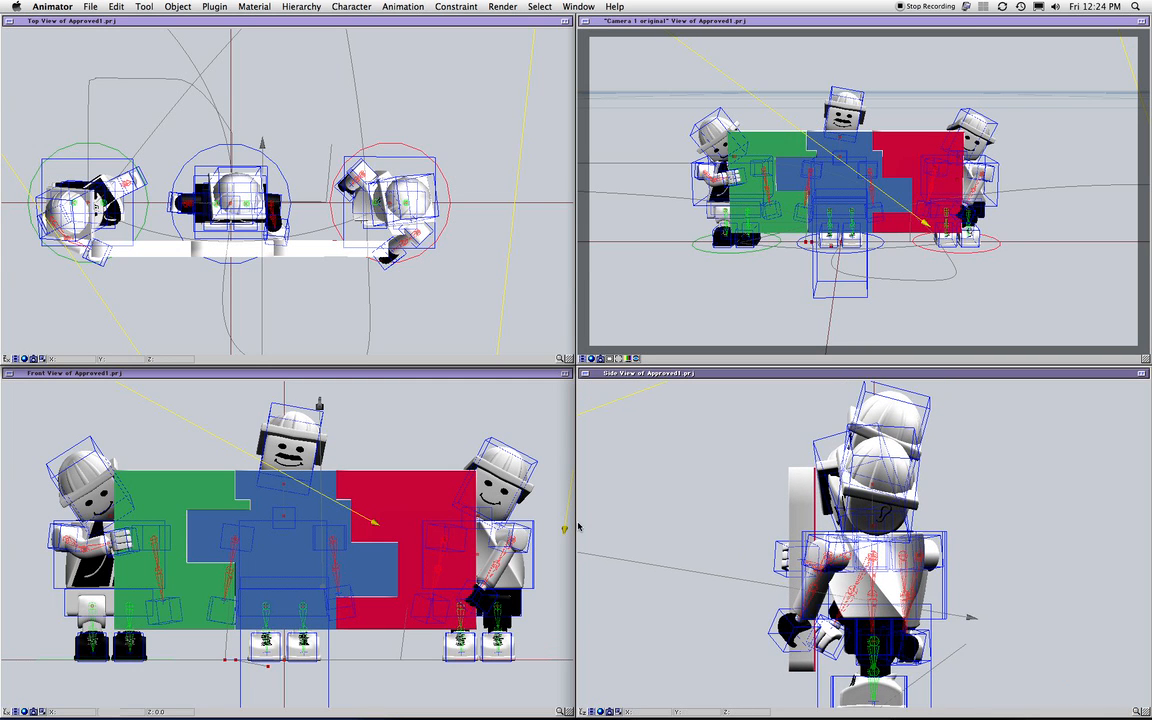
key(super+s)
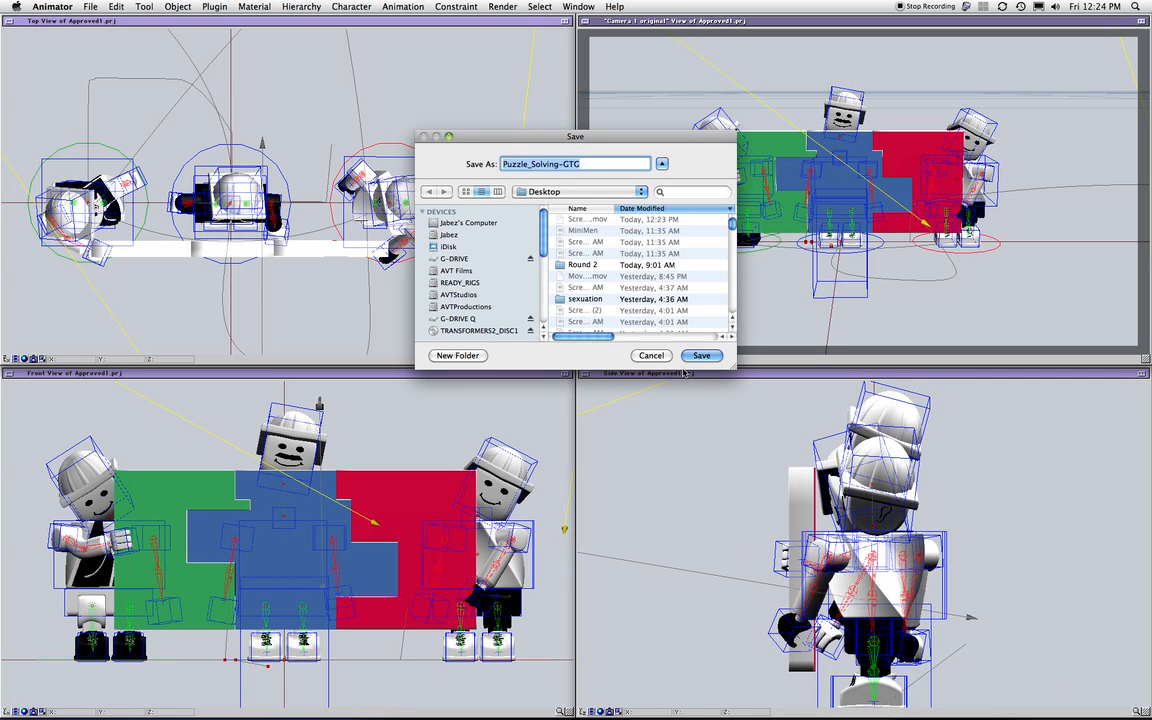
Cancel the save and switch the camera view's preview output from QuickTime to Screen
click(646, 356)
click(584, 359)
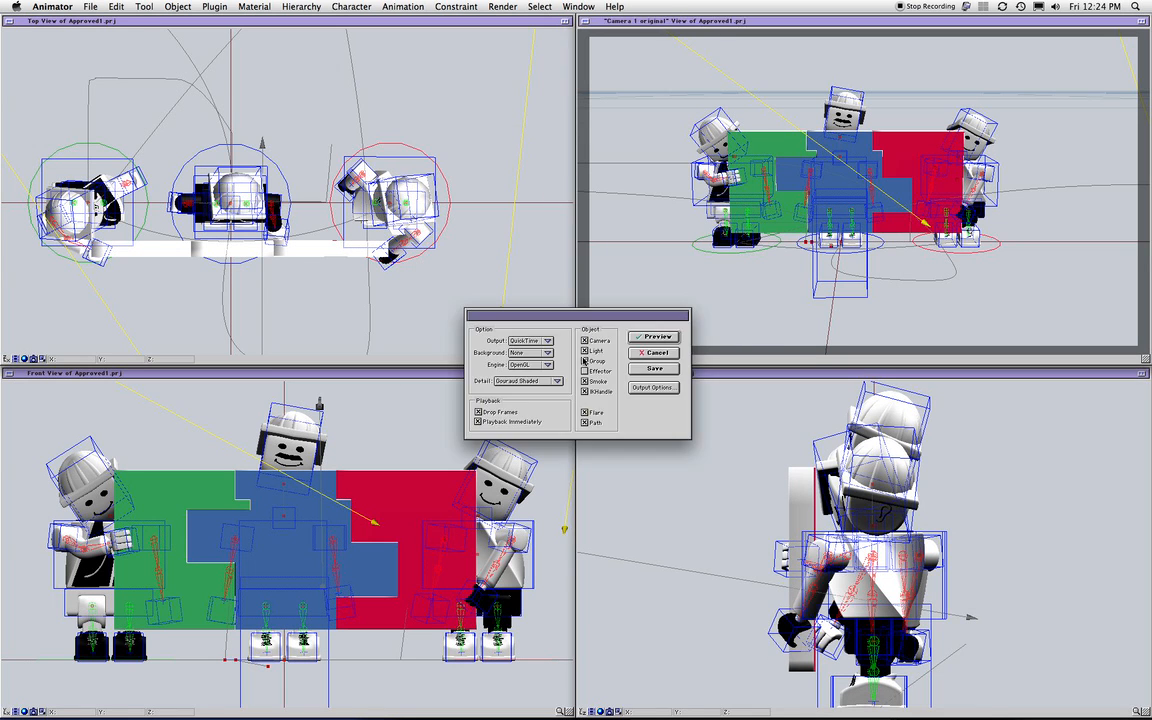
click(545, 342)
click(527, 324)
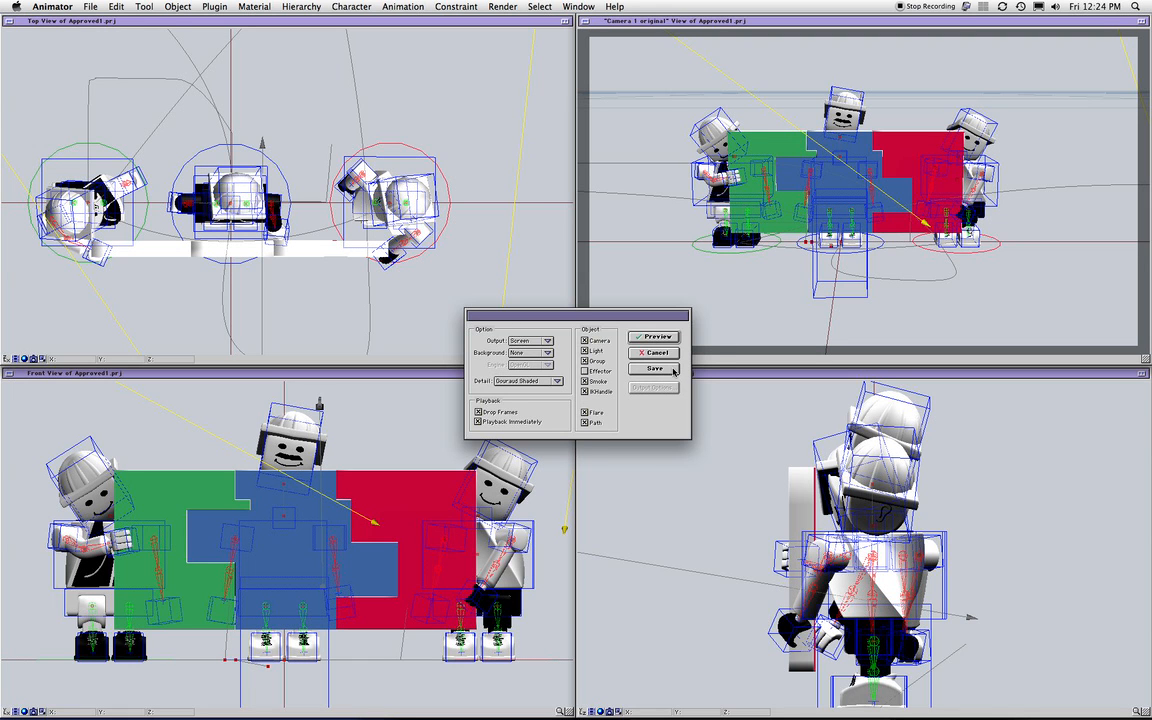
click(672, 368)
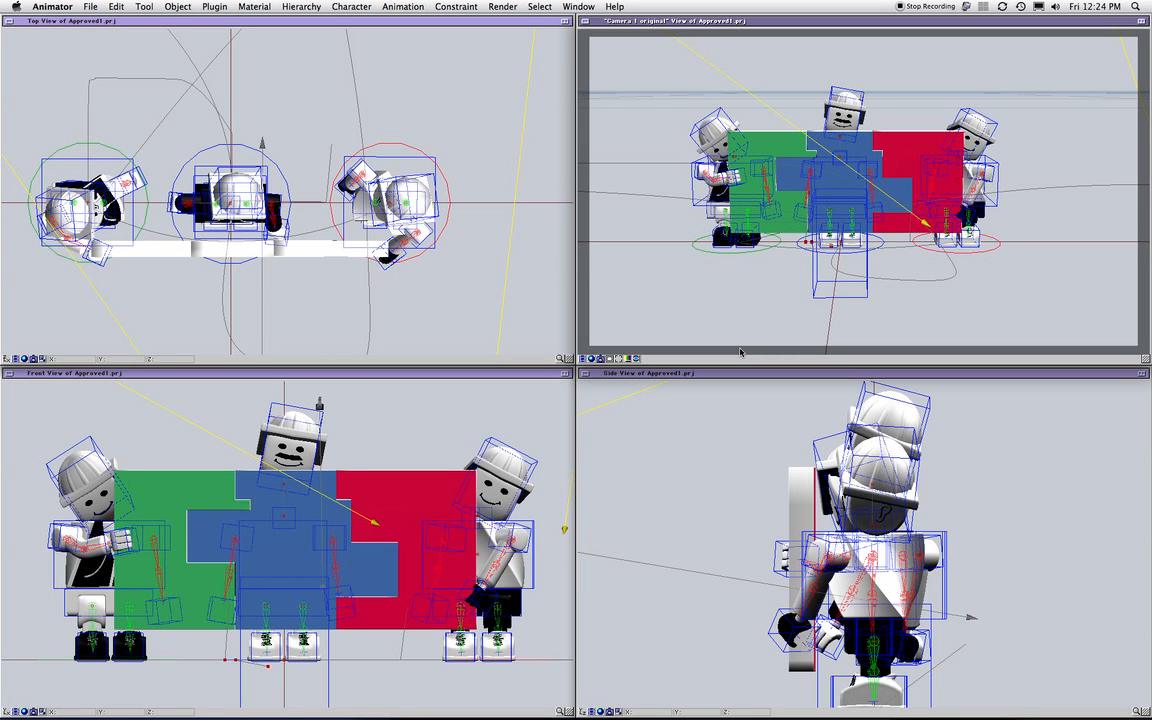
click(625, 478)
click(578, 6)
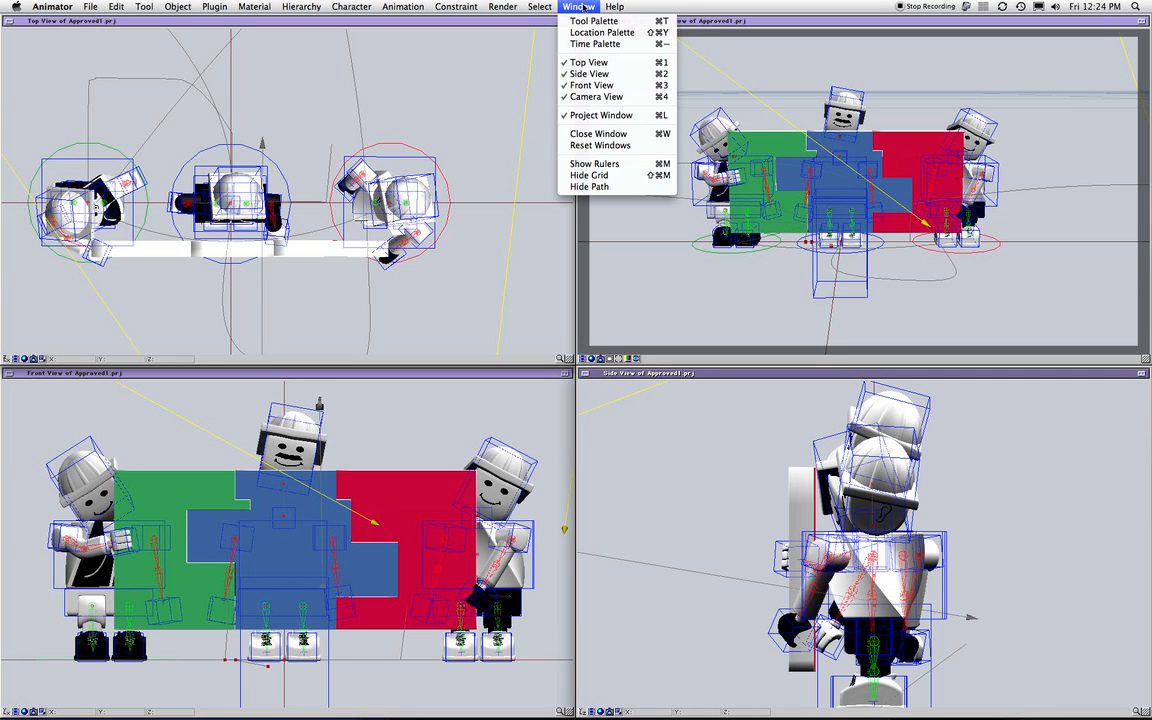
mouse_move(502, 6)
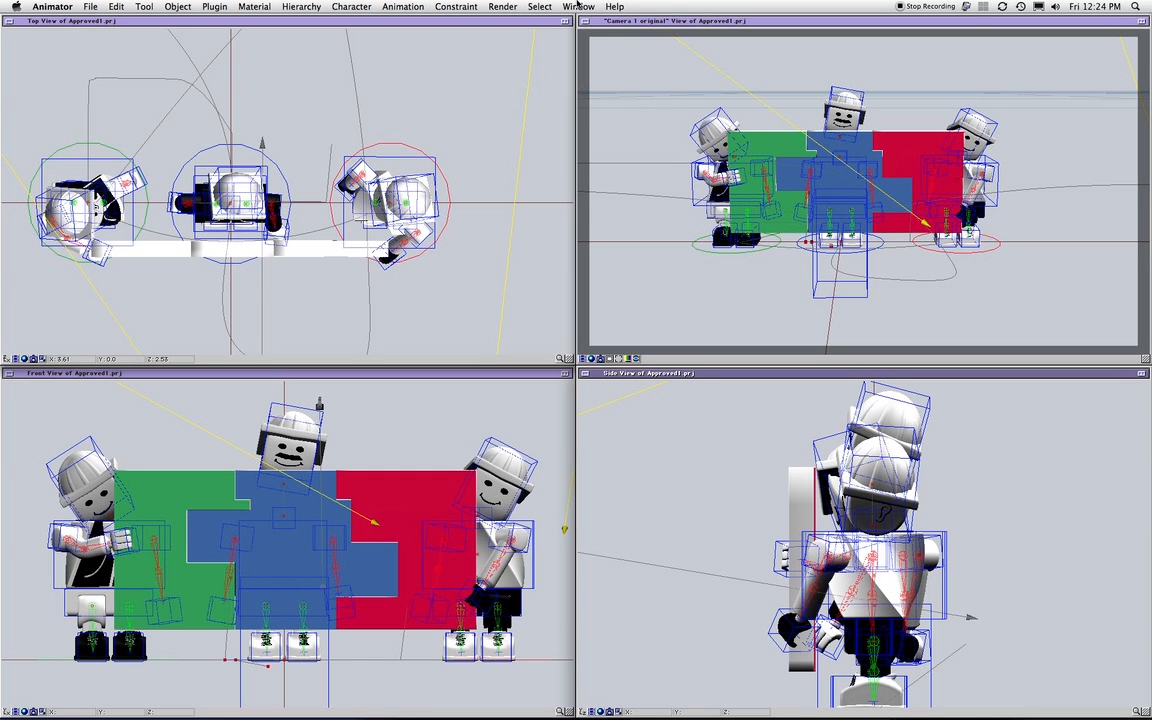
click(577, 6)
mouse_move(541, 8)
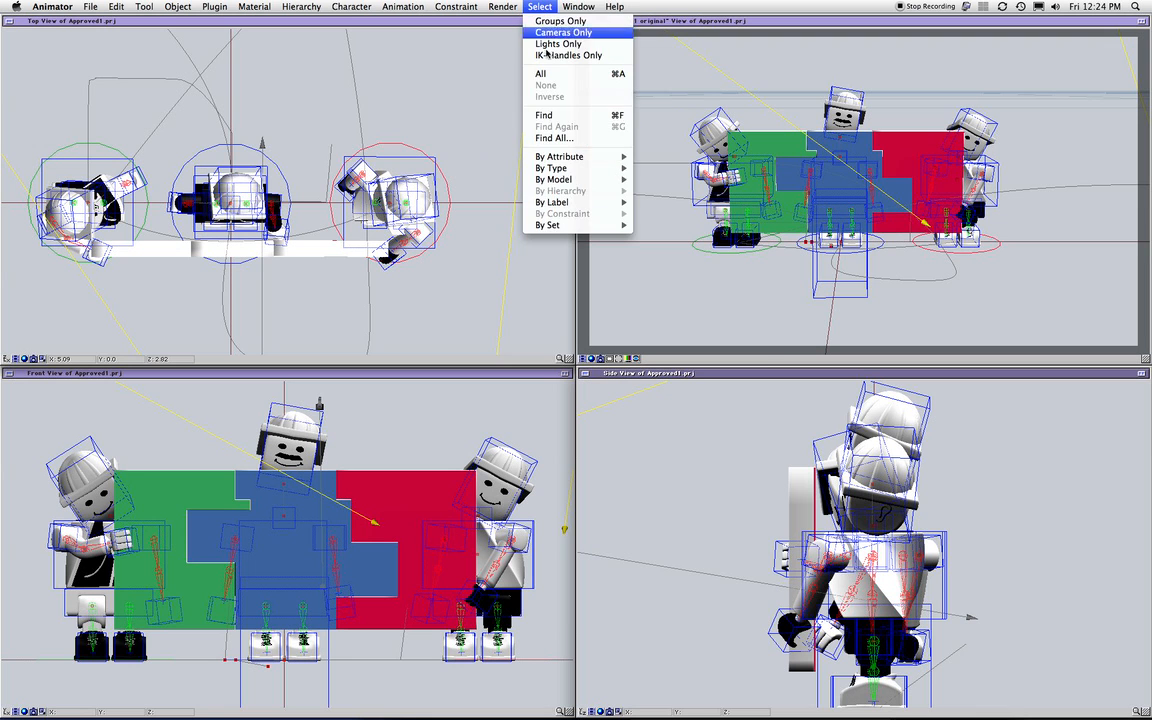
click(646, 421)
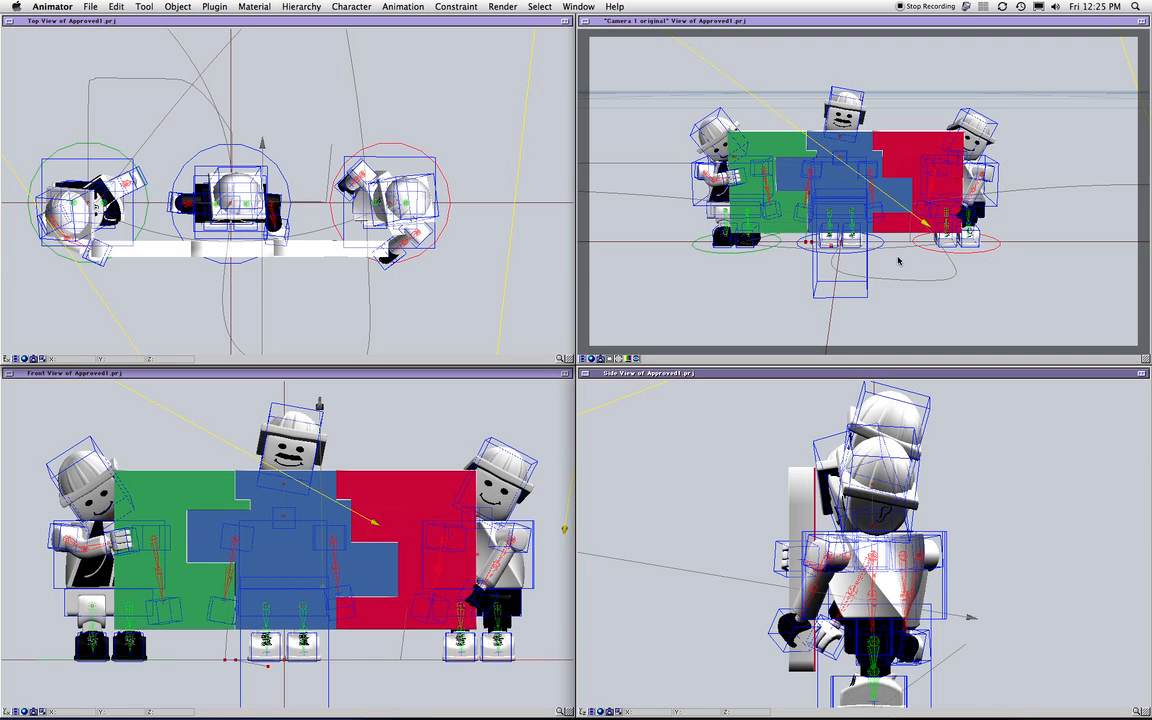
Play the camera view's animation preview to the end, then close the playback
click(583, 358)
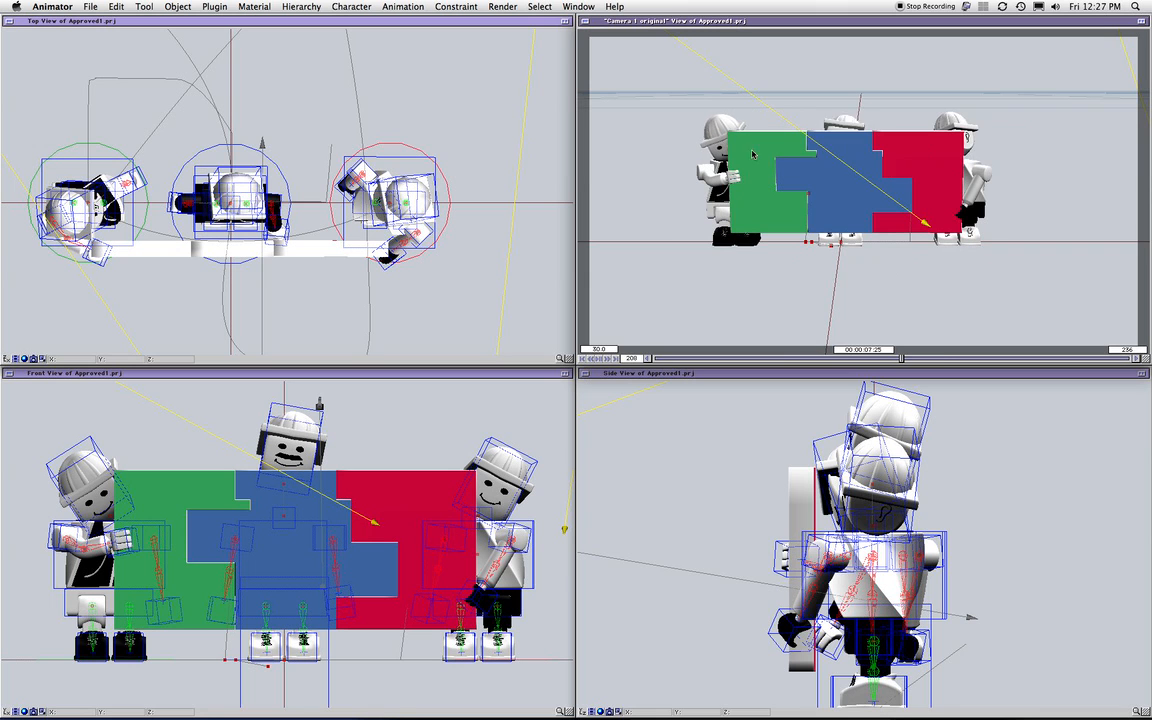
click(838, 327)
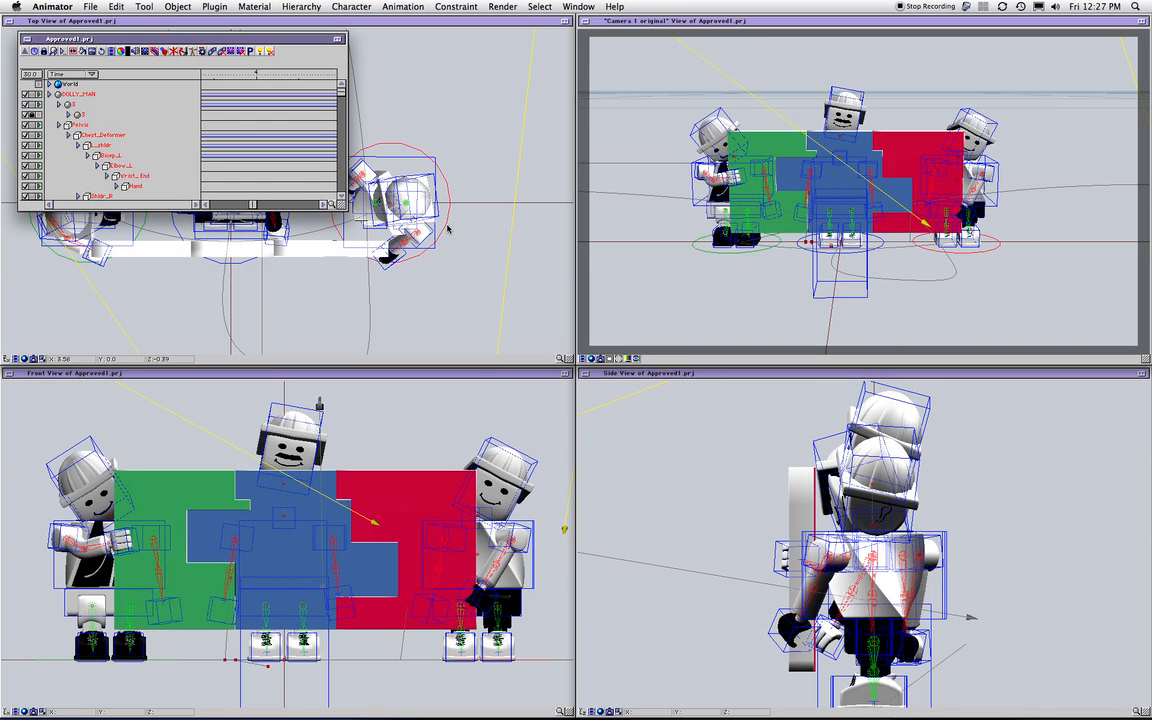
Move and enlarge the project window to list the figures' hierarchy, then switch to Selection Sets.pdf in Acrobat
click(309, 40)
drag(309, 40, 659, 64)
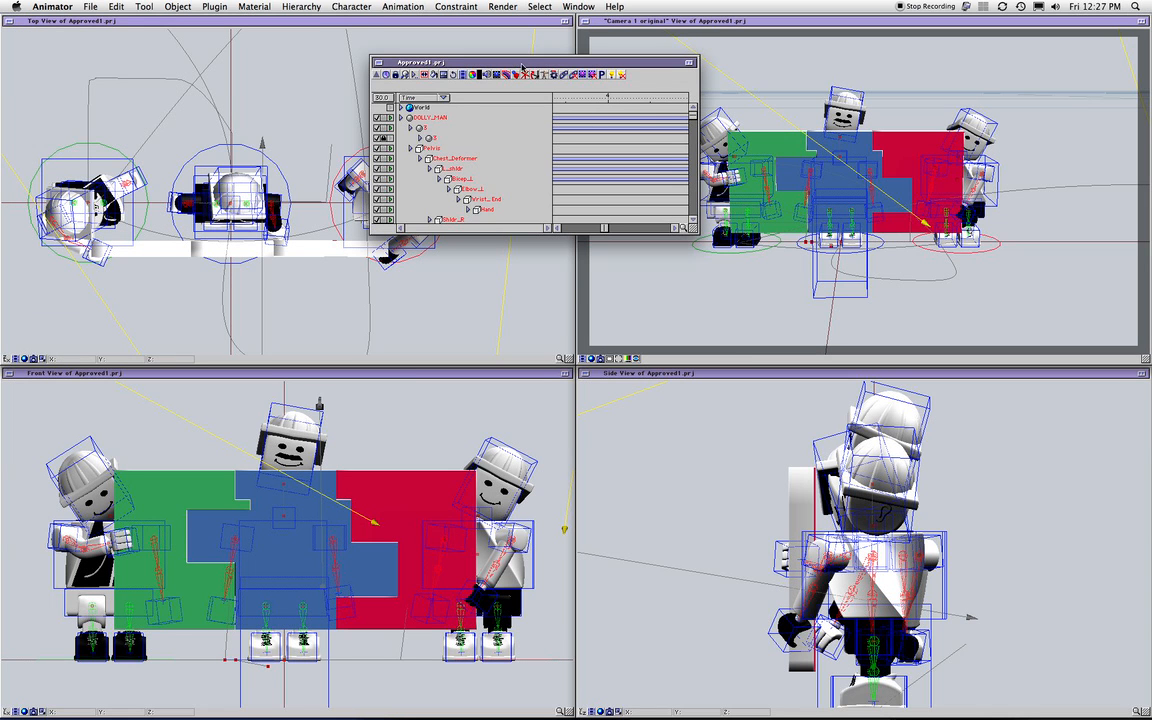
drag(695, 233, 758, 646)
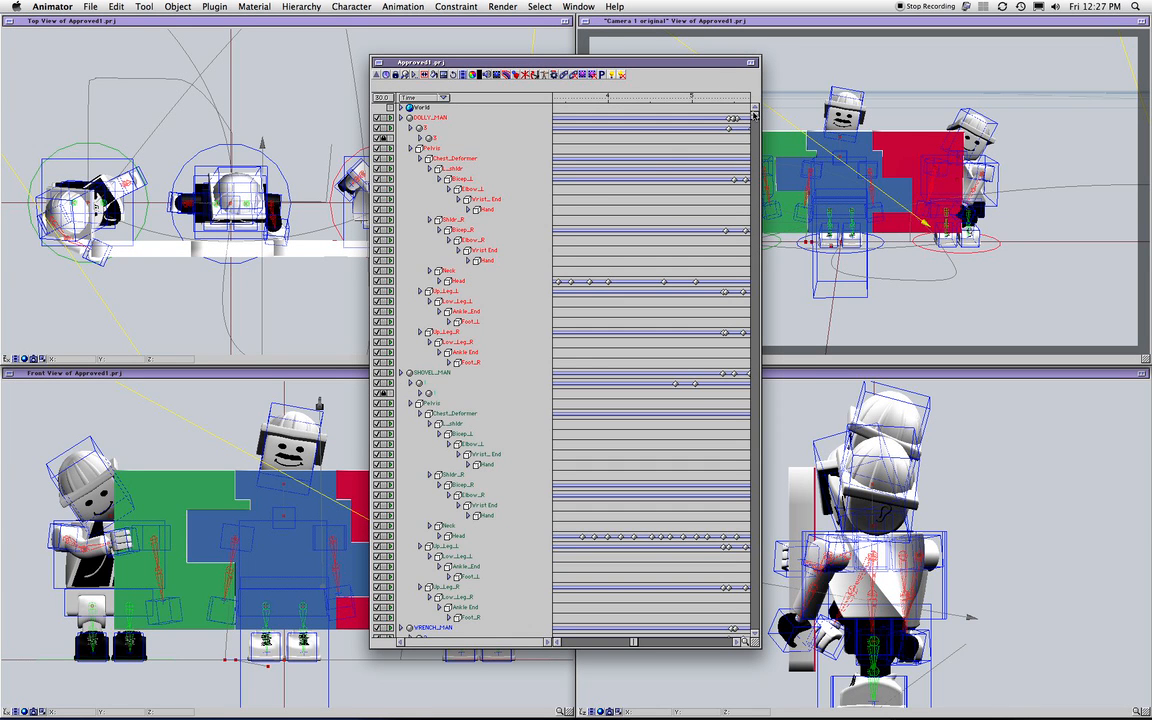
drag(753, 118, 737, 228)
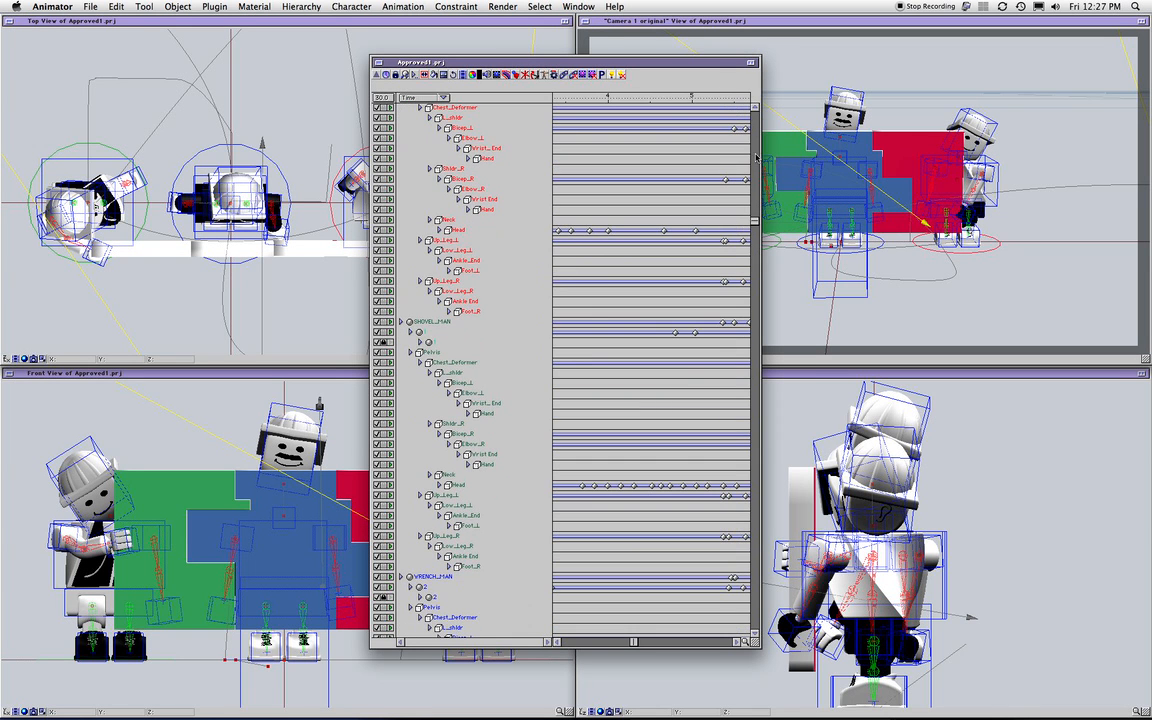
key(super+Tab)
key(super+Tab)
key(super+Tab)
key(super+Tab)
key(super+Tab)
key(super+Tab)
key(super+Tab)
key(super+shift+Tab)
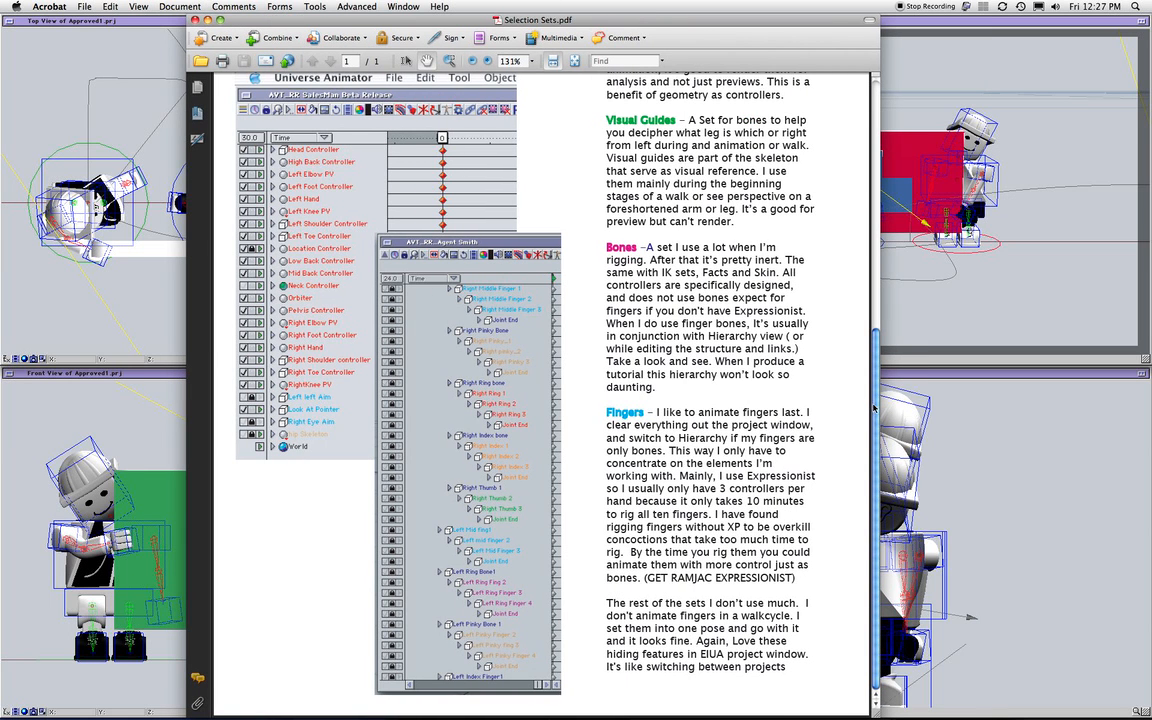
Scroll through Selection Sets.pdf down to the Fingers section, then minimize Acrobat
scroll(873, 408, up, 10)
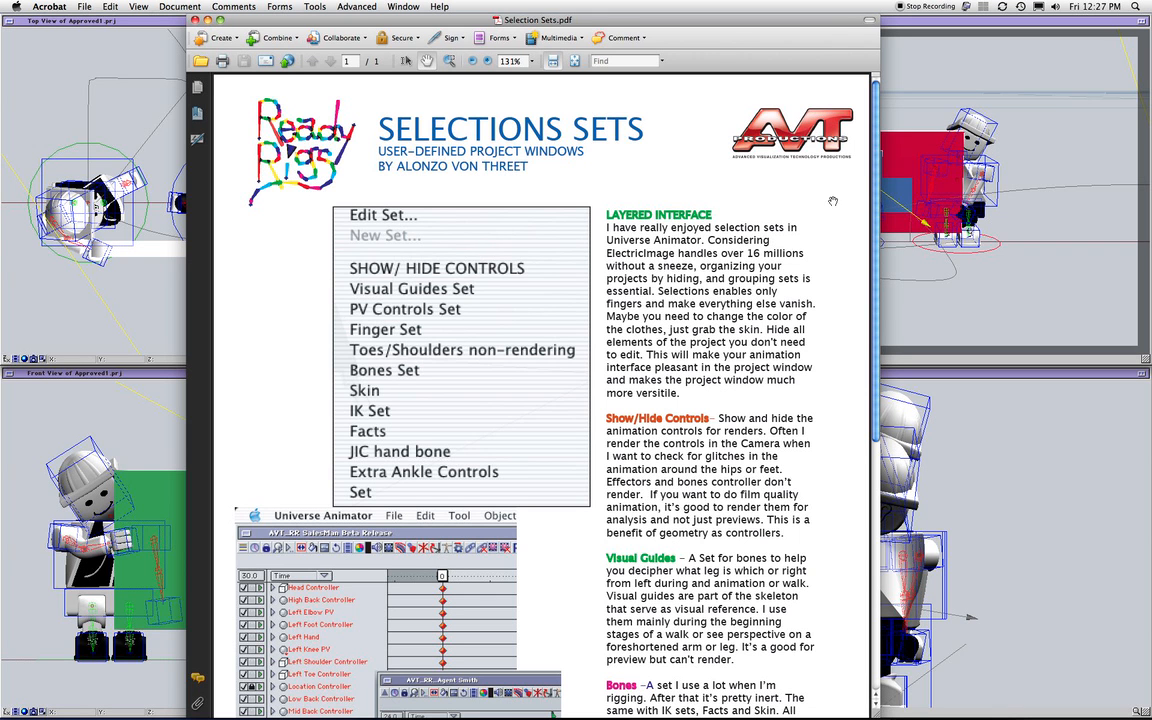
scroll(548, 316, down, 7)
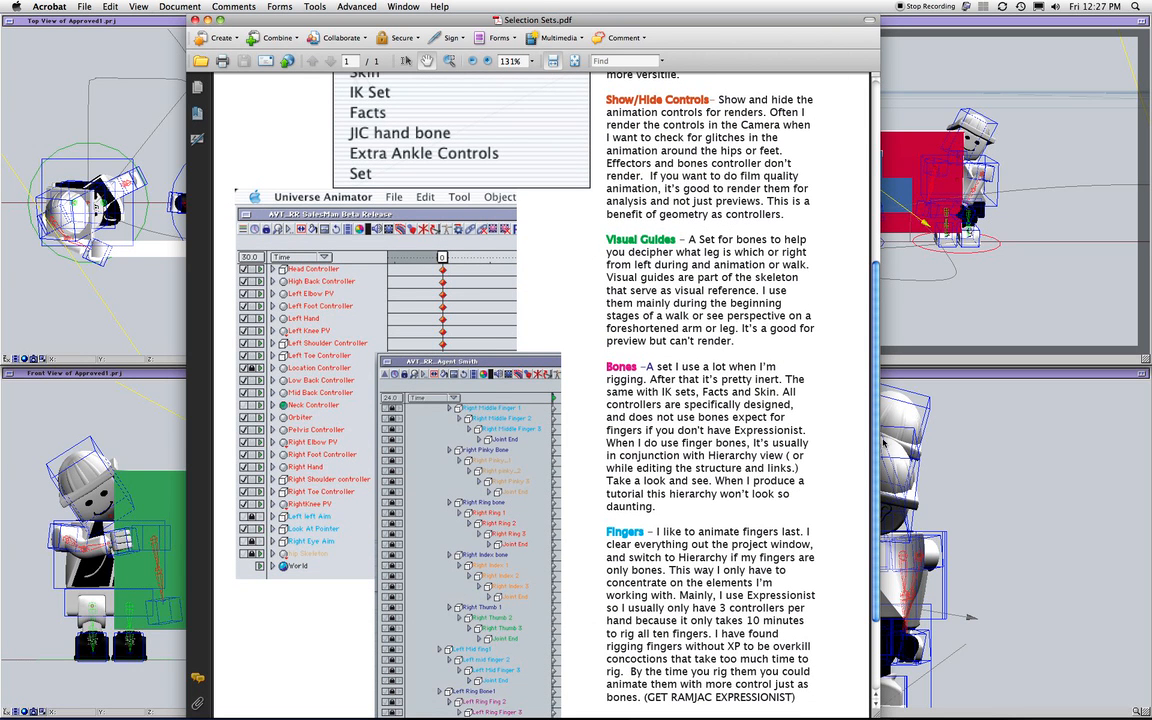
scroll(531, 389, down, 3)
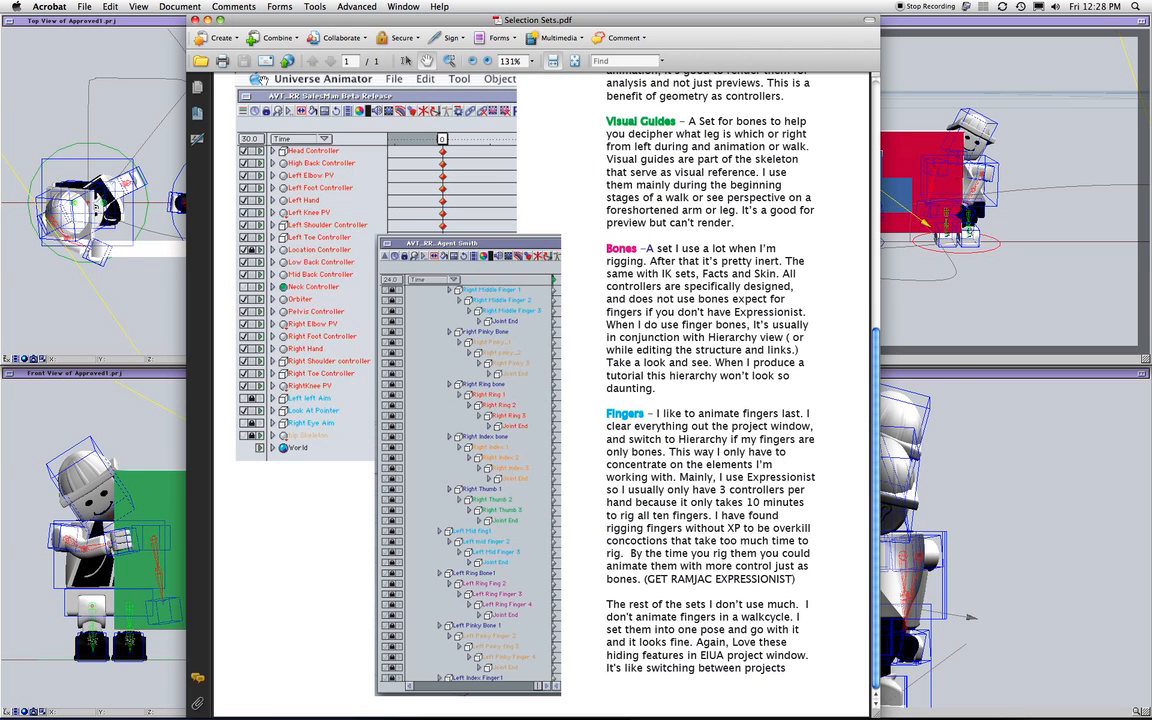
click(208, 20)
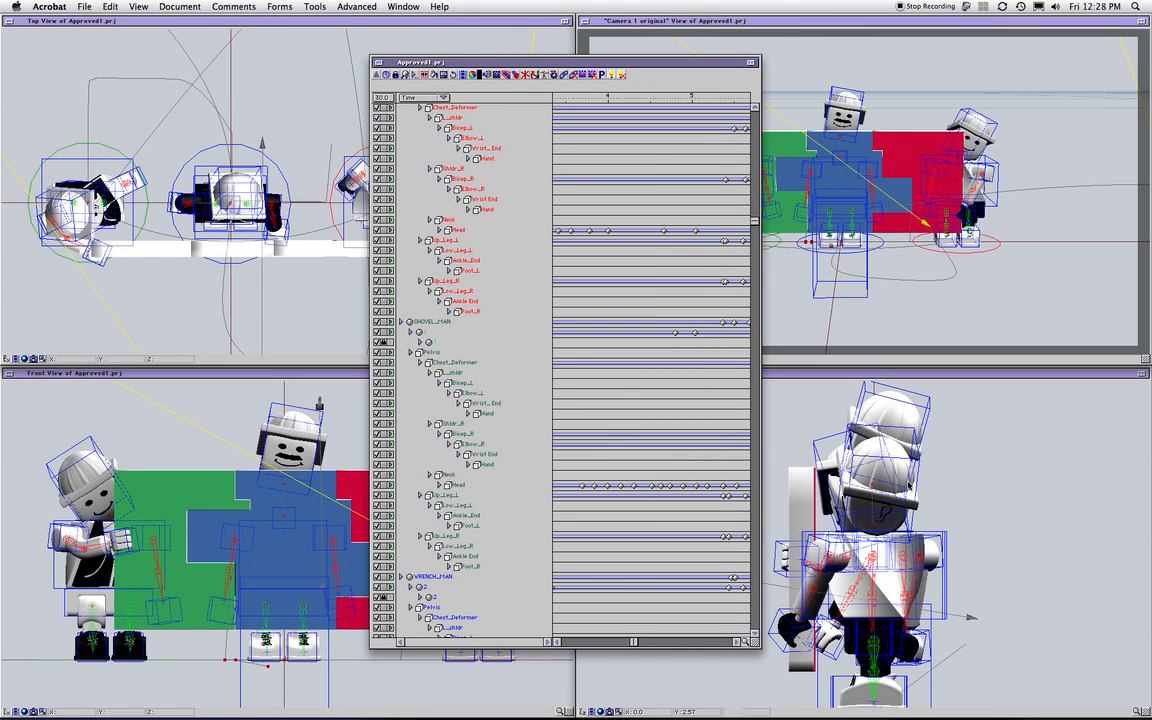
Bring the project, camera and Top views forward and select the right-hand figure
click(1029, 483)
click(972, 305)
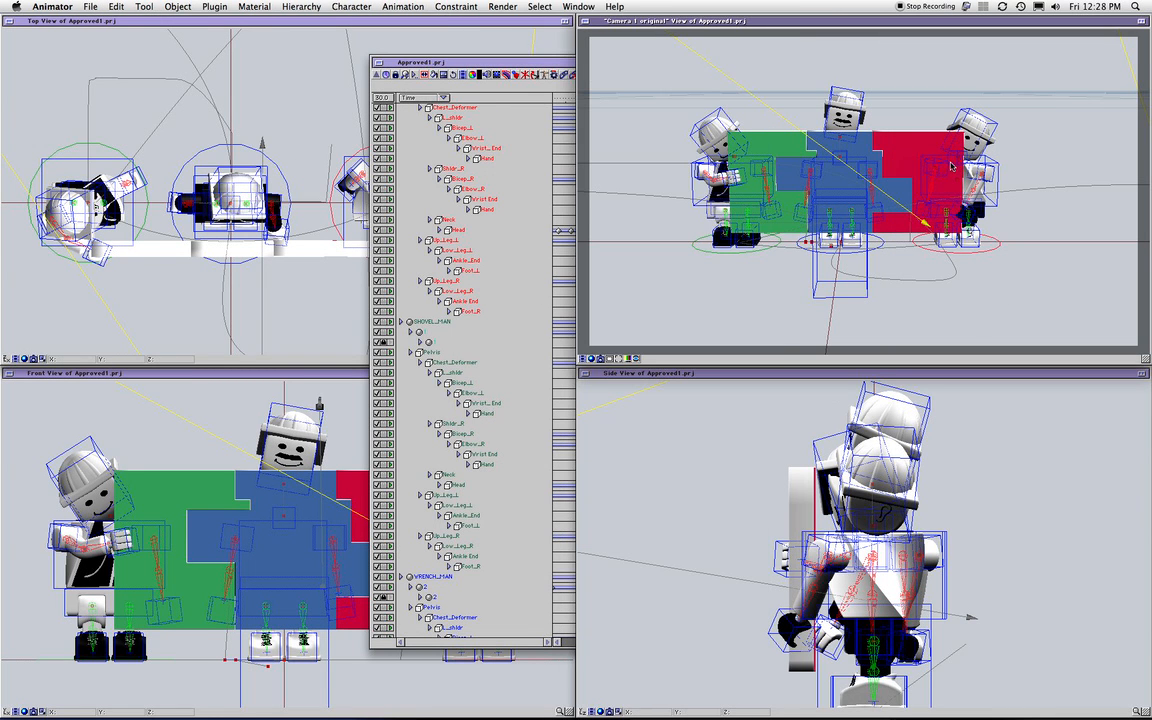
click(985, 251)
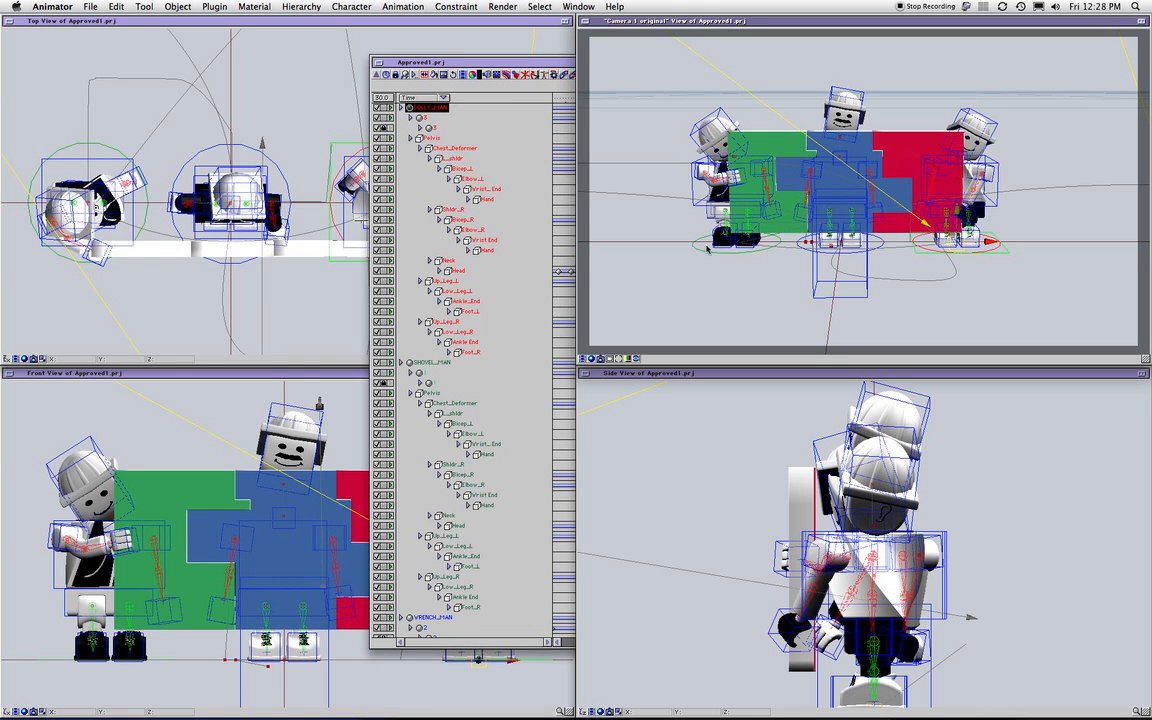
click(314, 301)
click(507, 482)
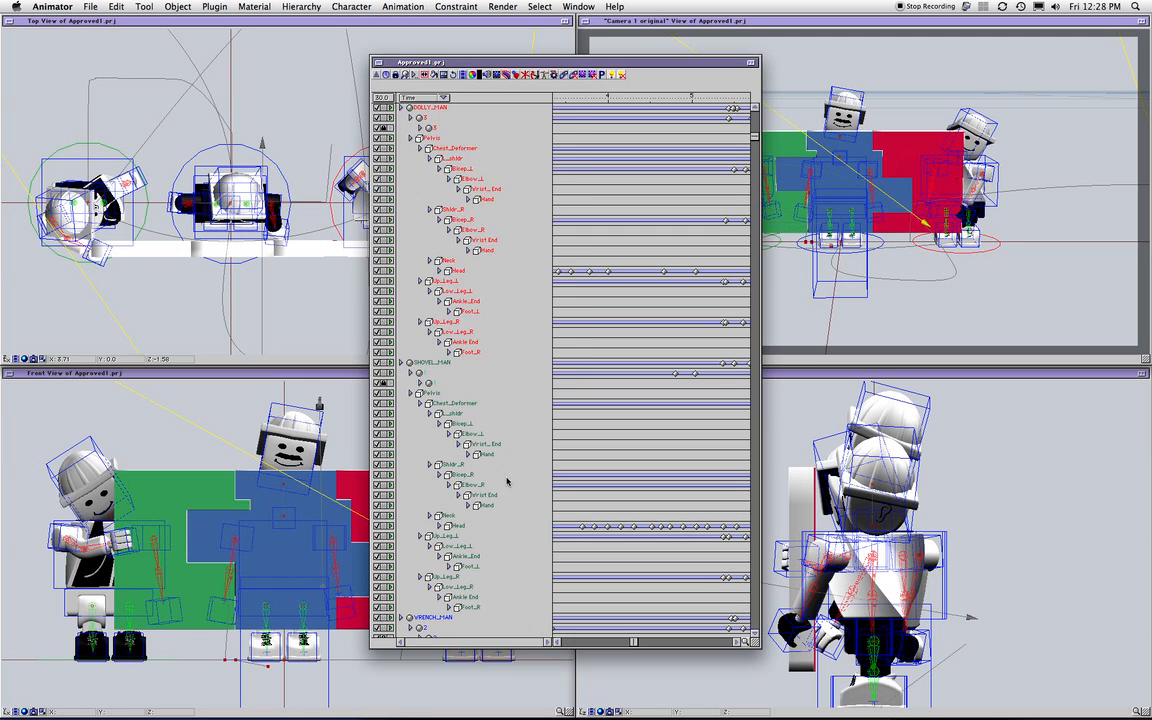
click(285, 53)
Add a null effector (Effector 266) drawn in the Top view and move it right
click(214, 6)
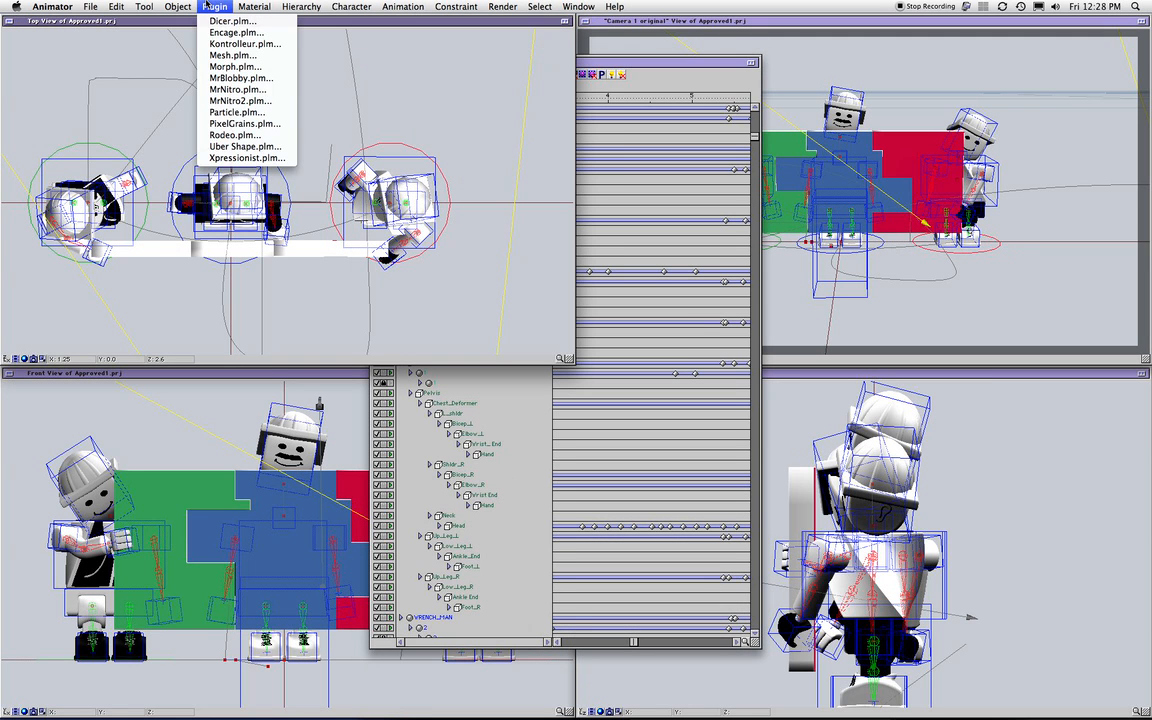
mouse_move(178, 6)
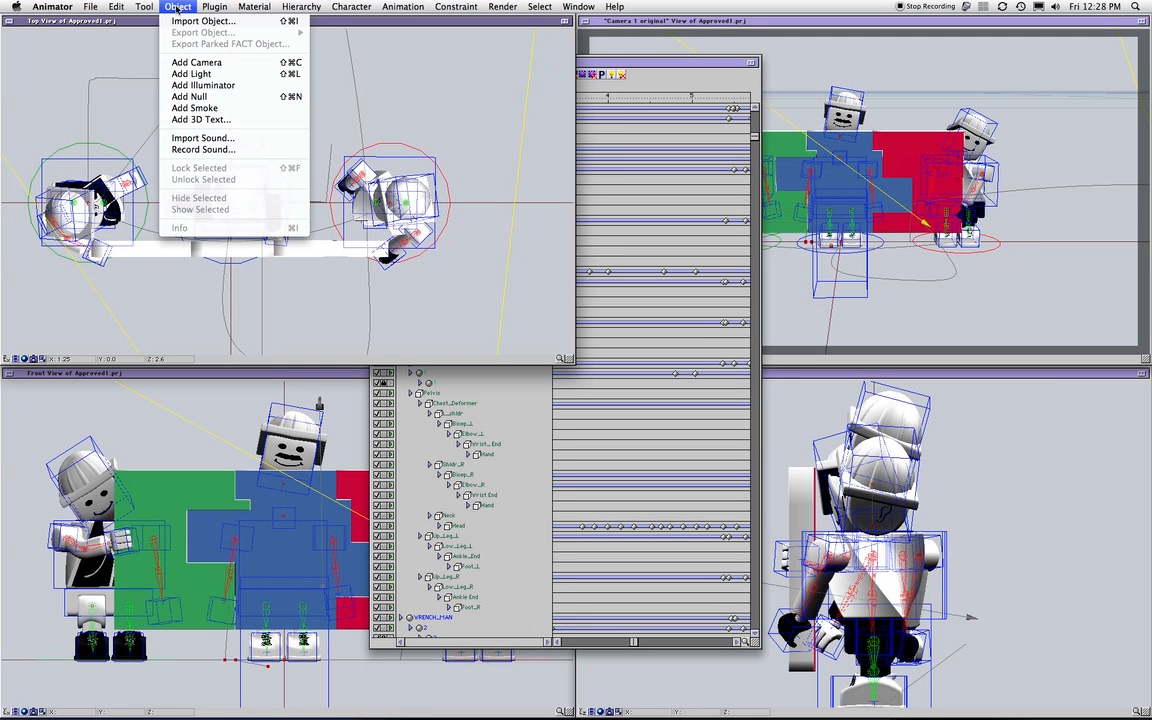
click(198, 96)
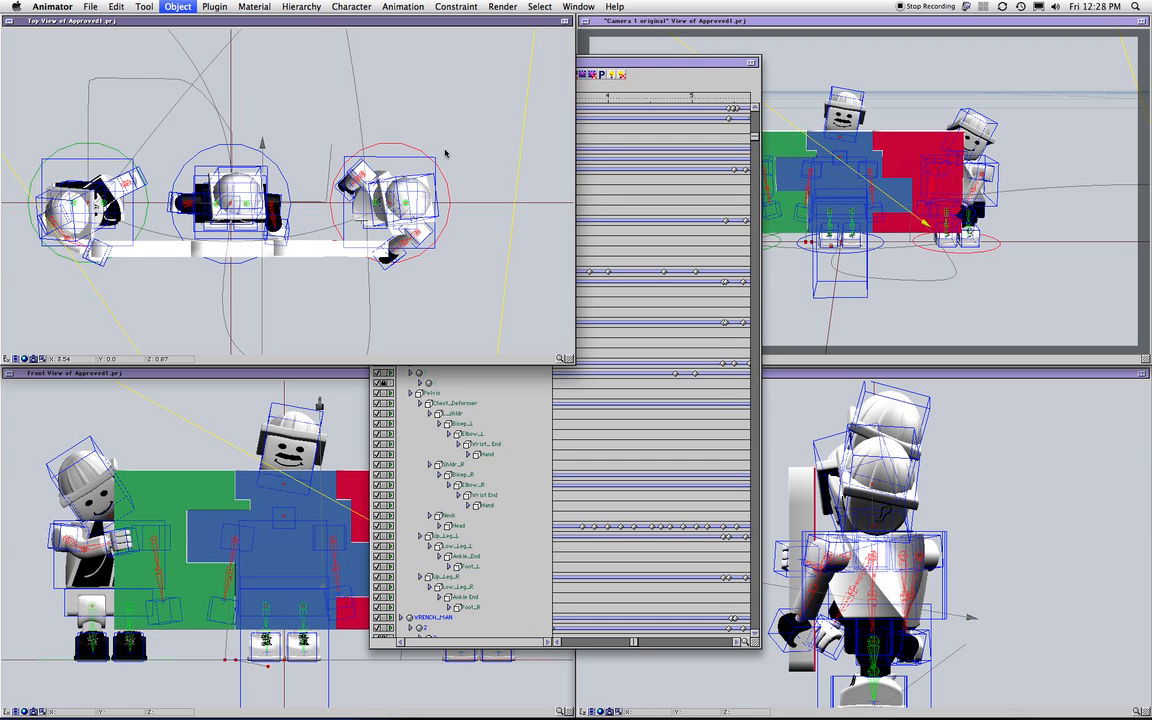
drag(421, 87, 475, 142)
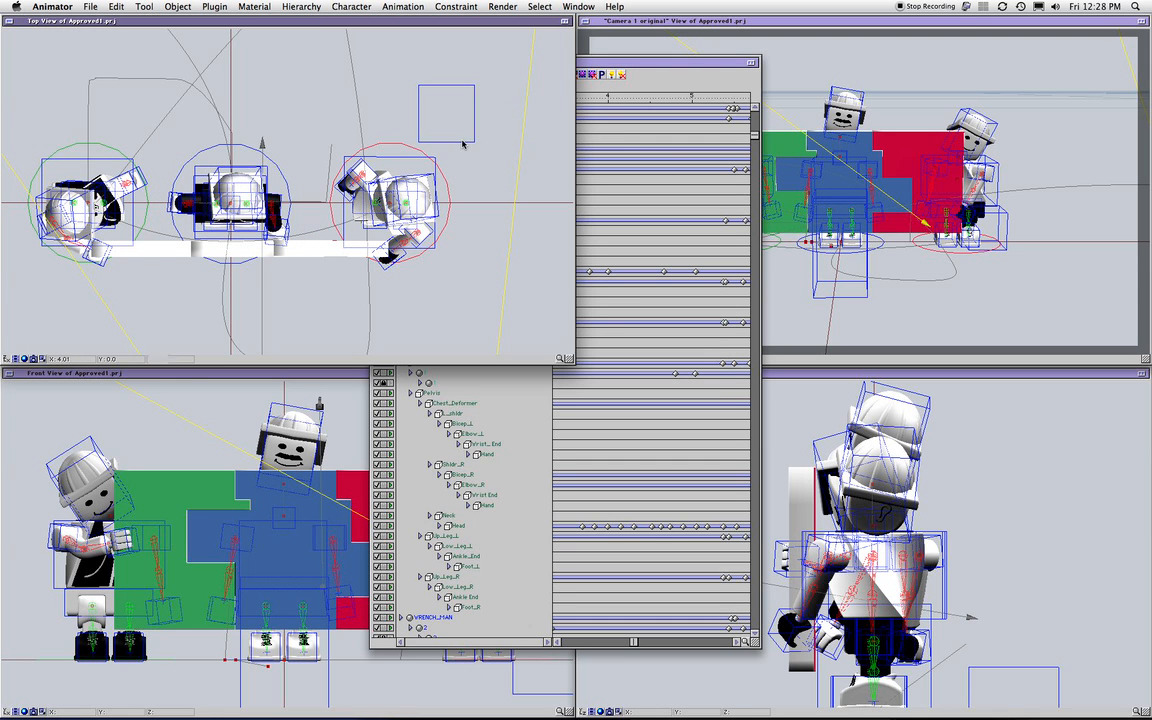
click(1006, 217)
click(1005, 217)
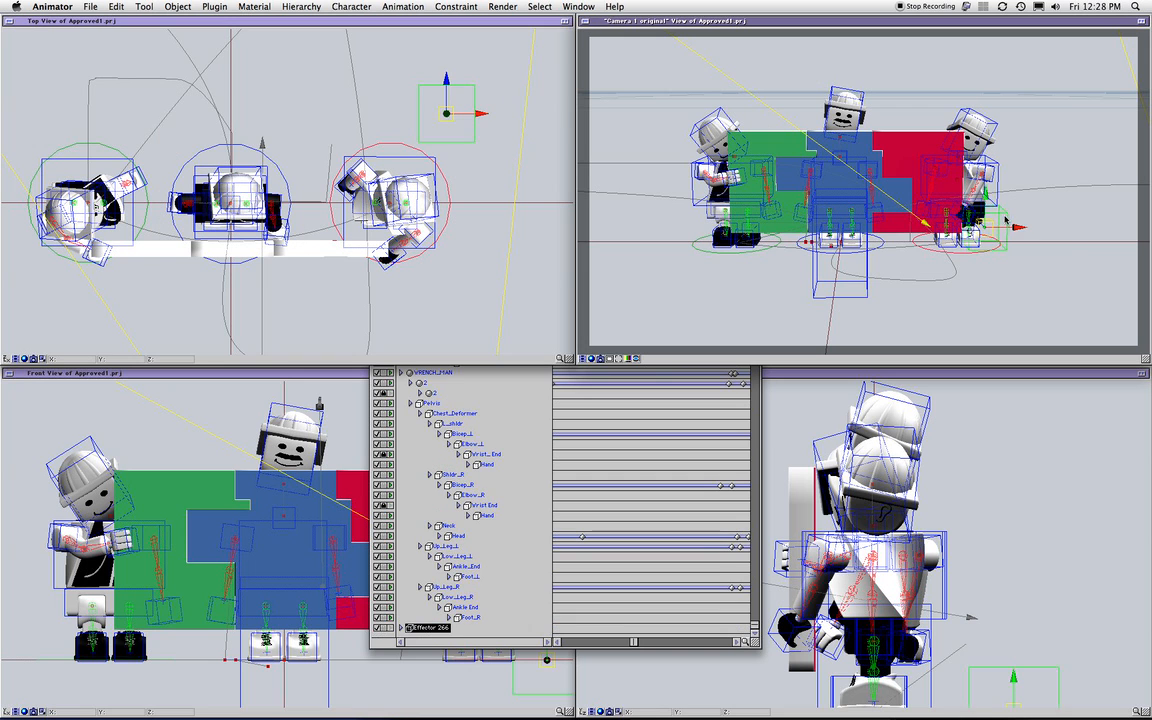
drag(1031, 227, 1078, 227)
Fill the screen with the Camera 1 view, place the cube right of the figures, and select the right figure's torso
click(1142, 21)
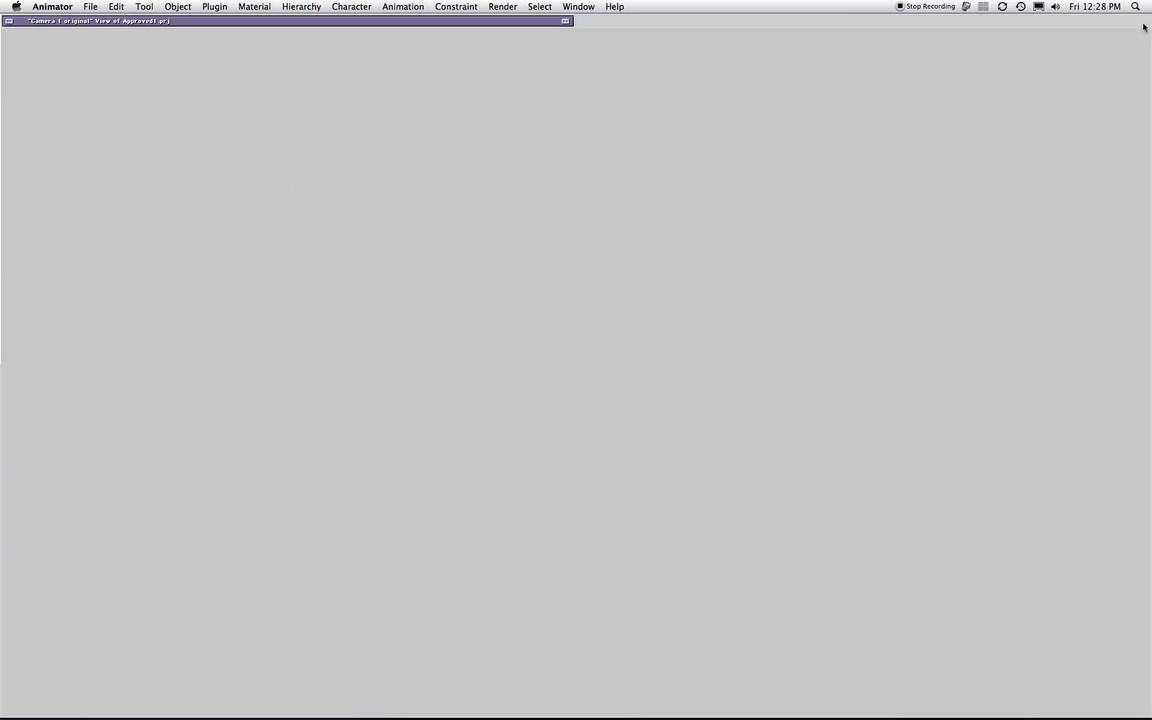
drag(944, 424, 960, 414)
click(971, 522)
click(852, 362)
click(846, 365)
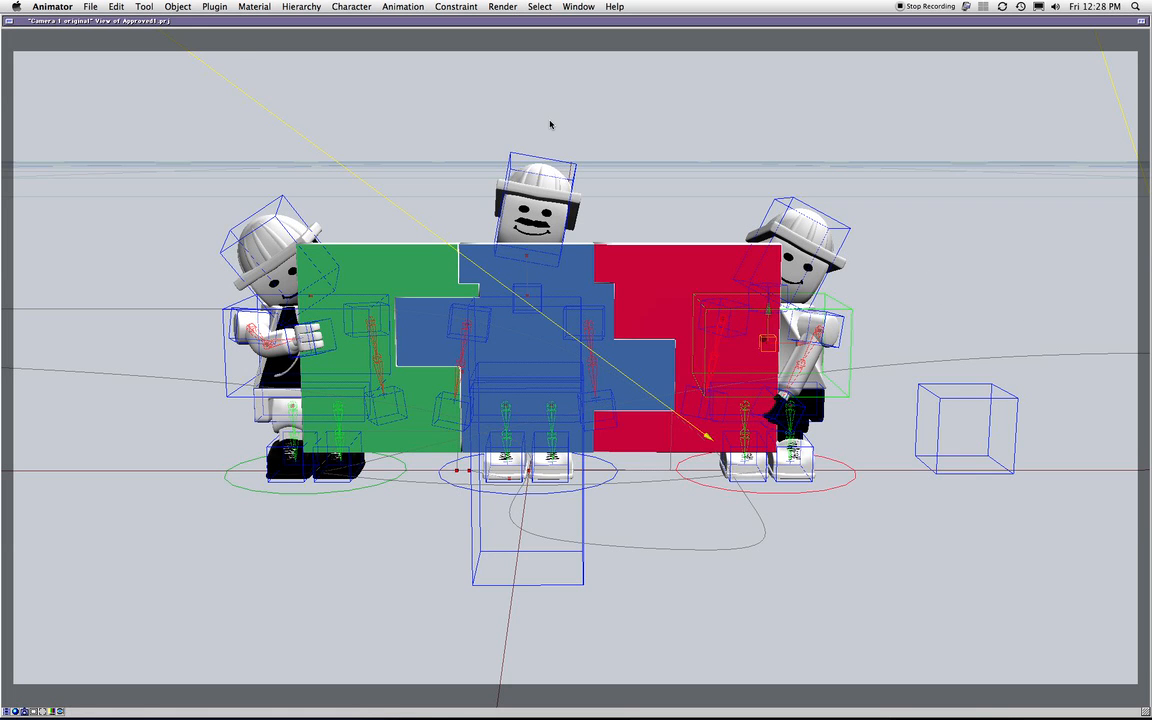
Show the tool palette and inspect the Chest_Deformer's Bend and Twist deformations, then close the window
key(super+t)
click(171, 50)
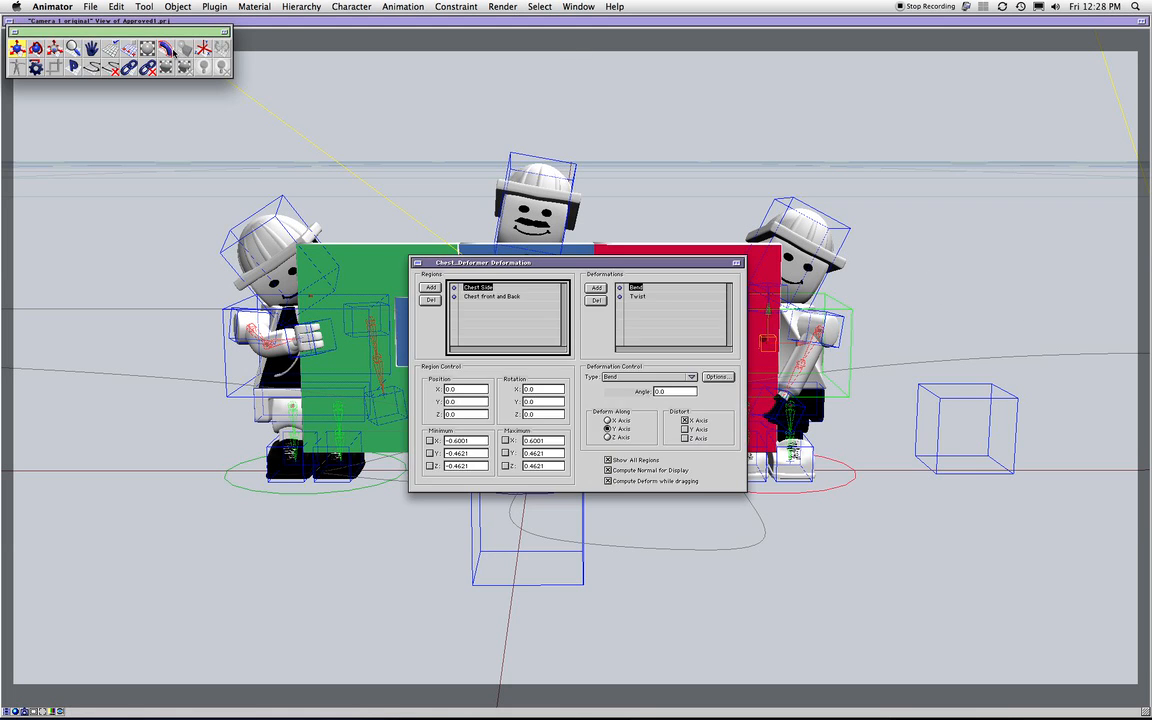
click(638, 296)
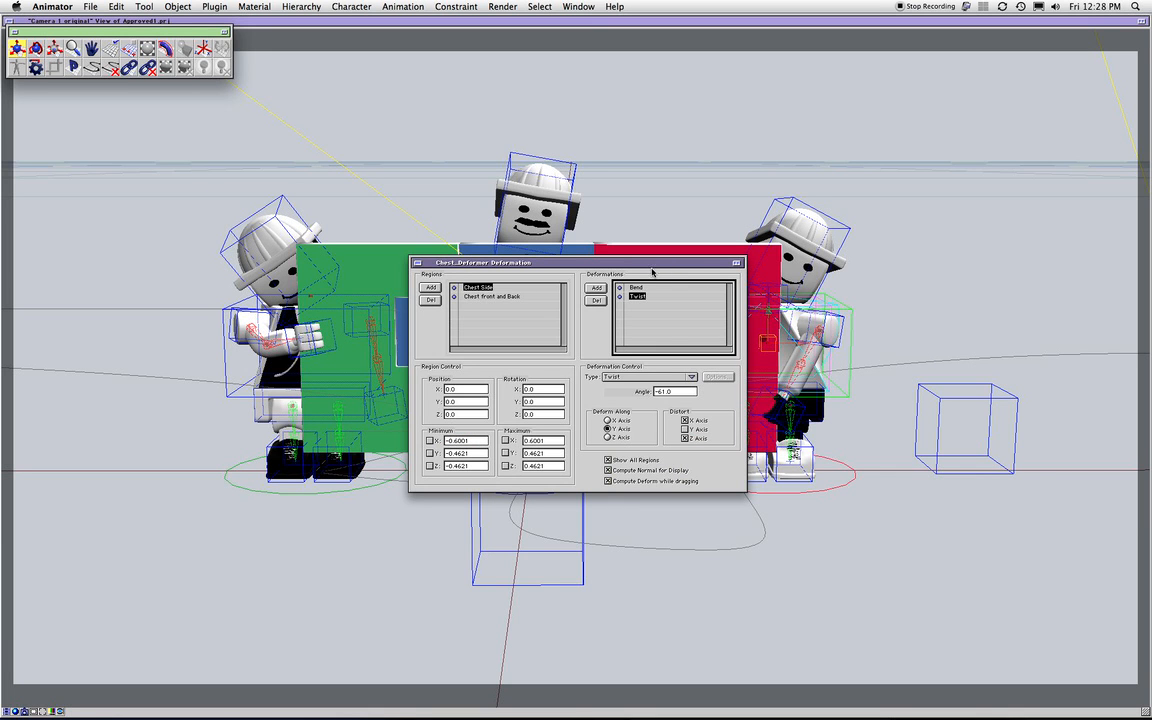
drag(652, 271, 412, 261)
click(896, 344)
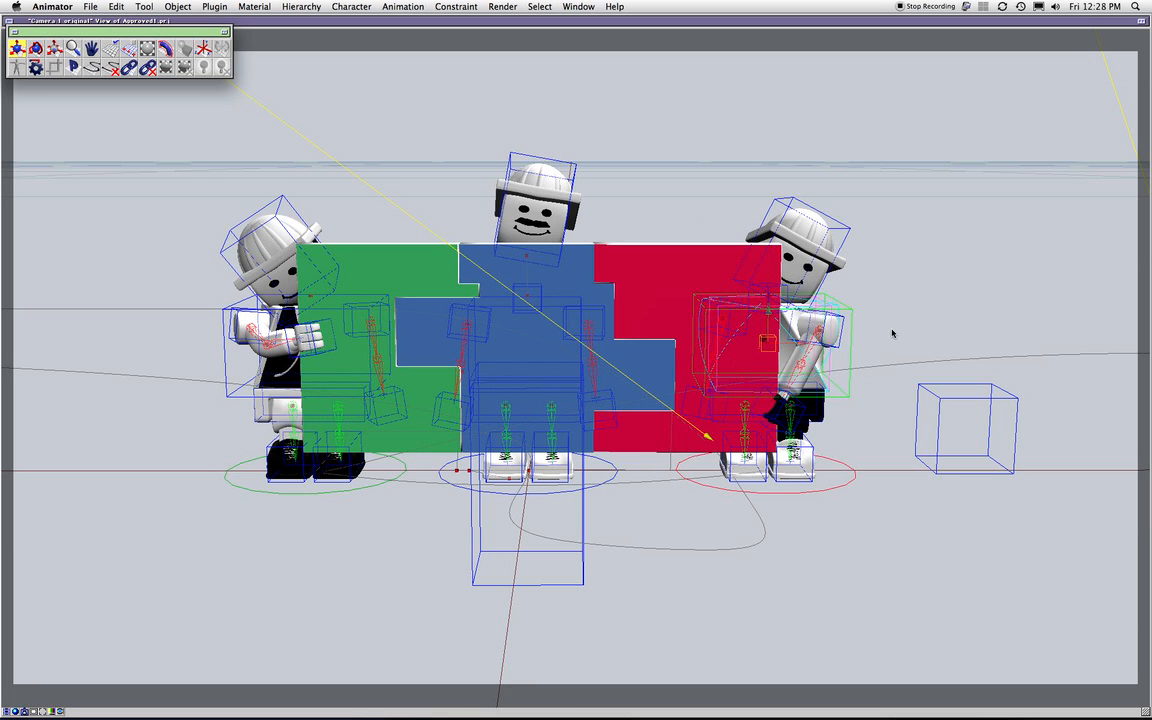
Raise Effector 266 above the figures and rotate the right figure's head to 3.84, -61.56, -27.89
double_click(944, 418)
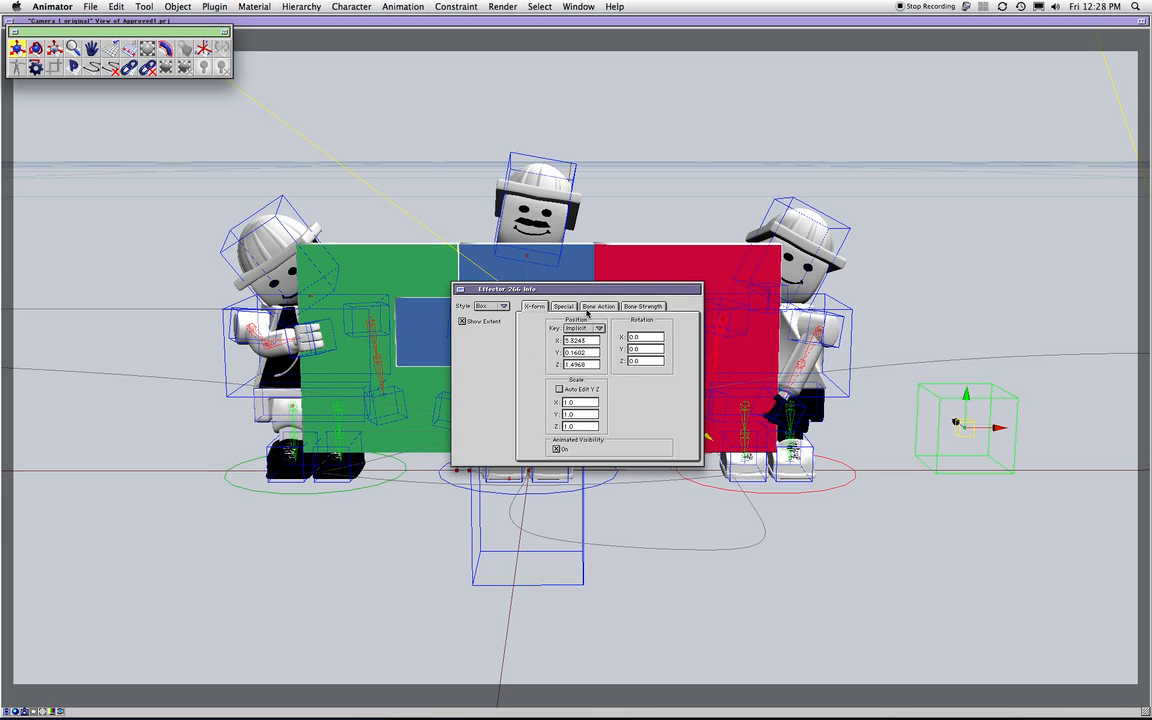
drag(956, 425, 864, 237)
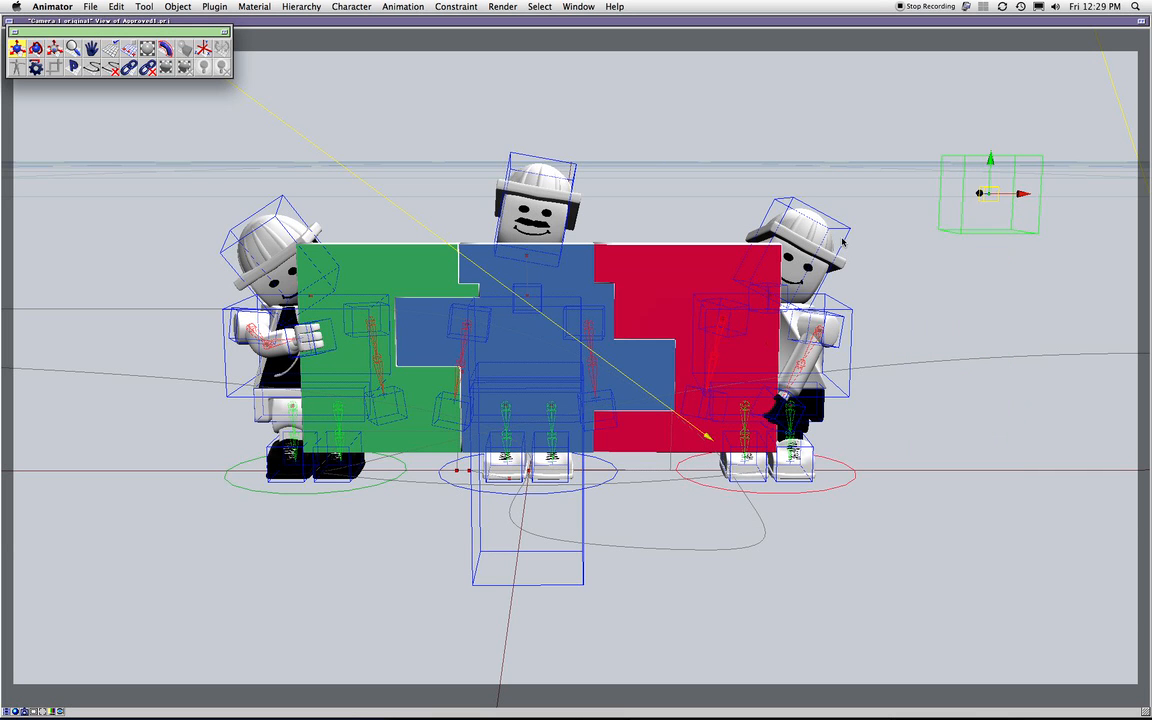
click(843, 240)
double_click(843, 240)
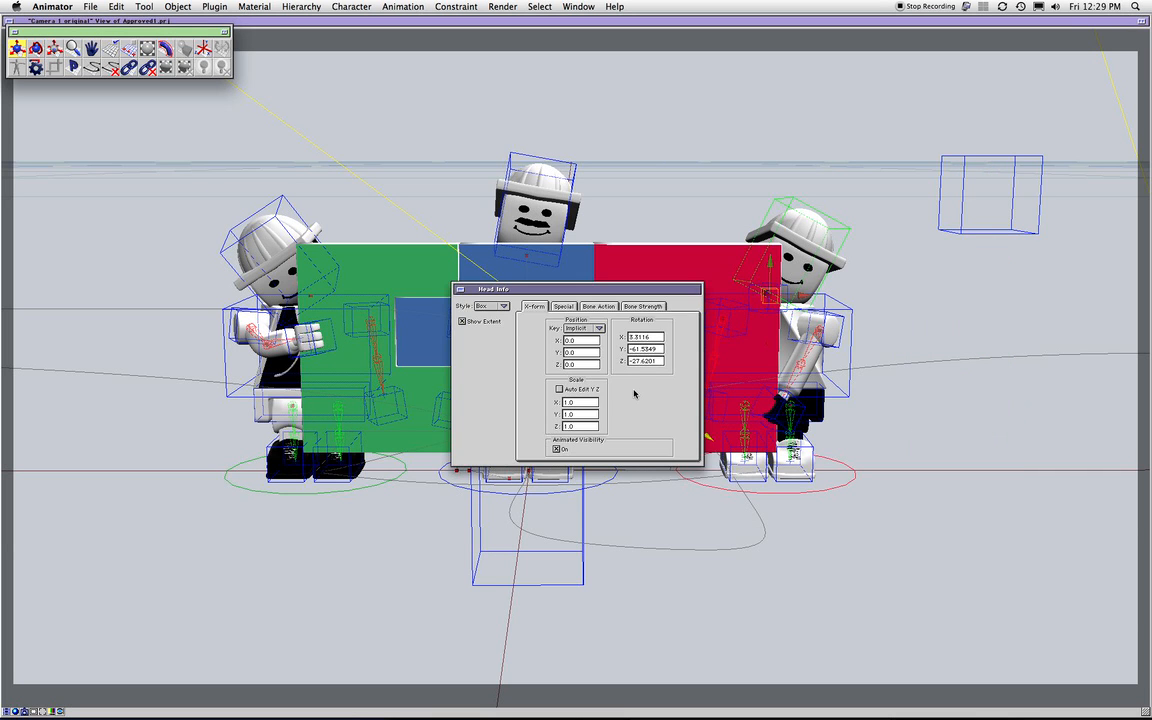
key(r)
mouse_move(832, 261)
mouse_down()
mouse_move(803, 257)
mouse_move(835, 259)
mouse_up()
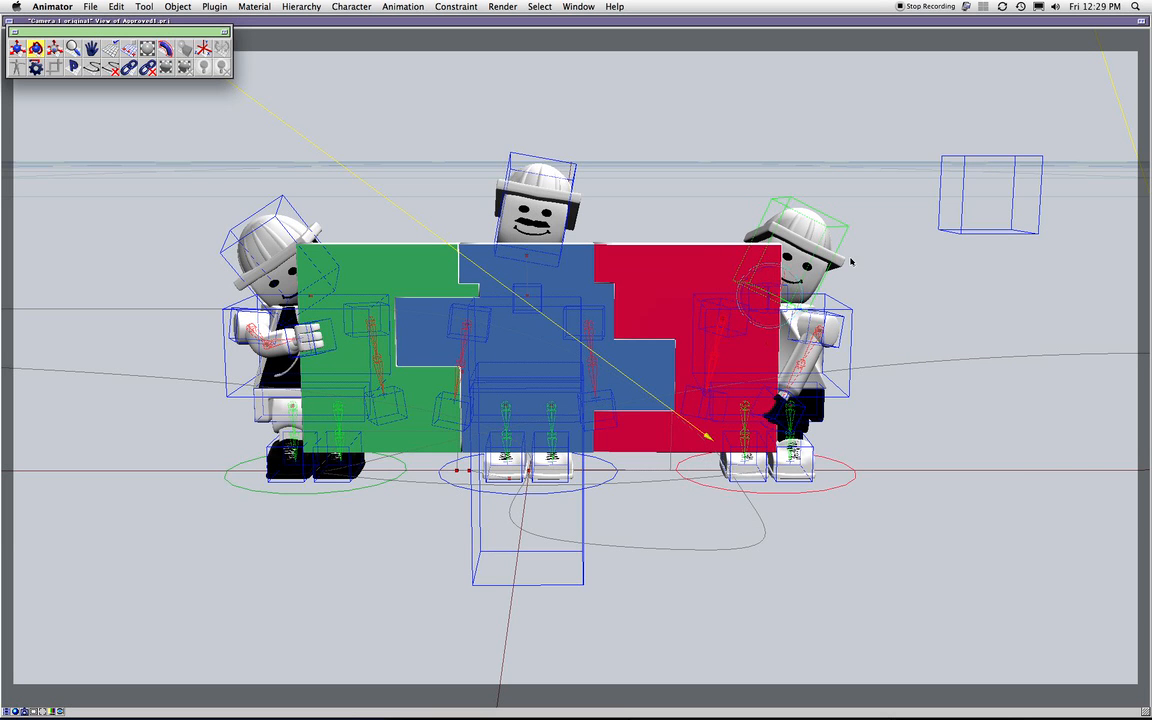
double_click(843, 243)
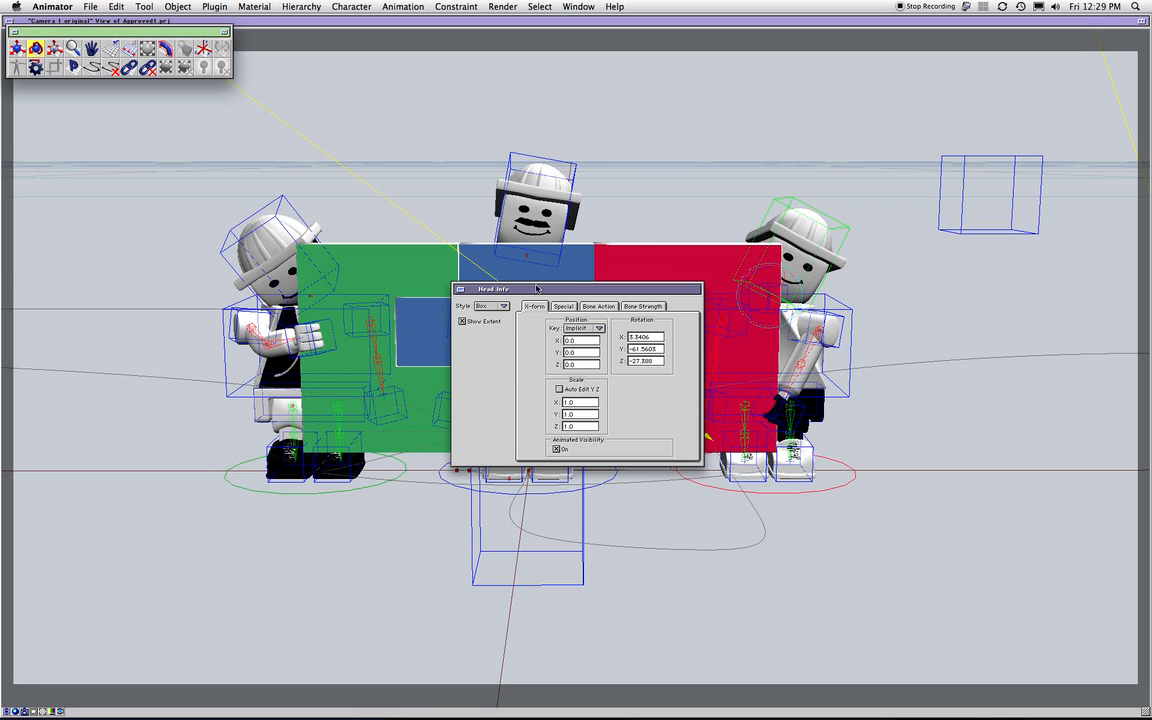
click(460, 290)
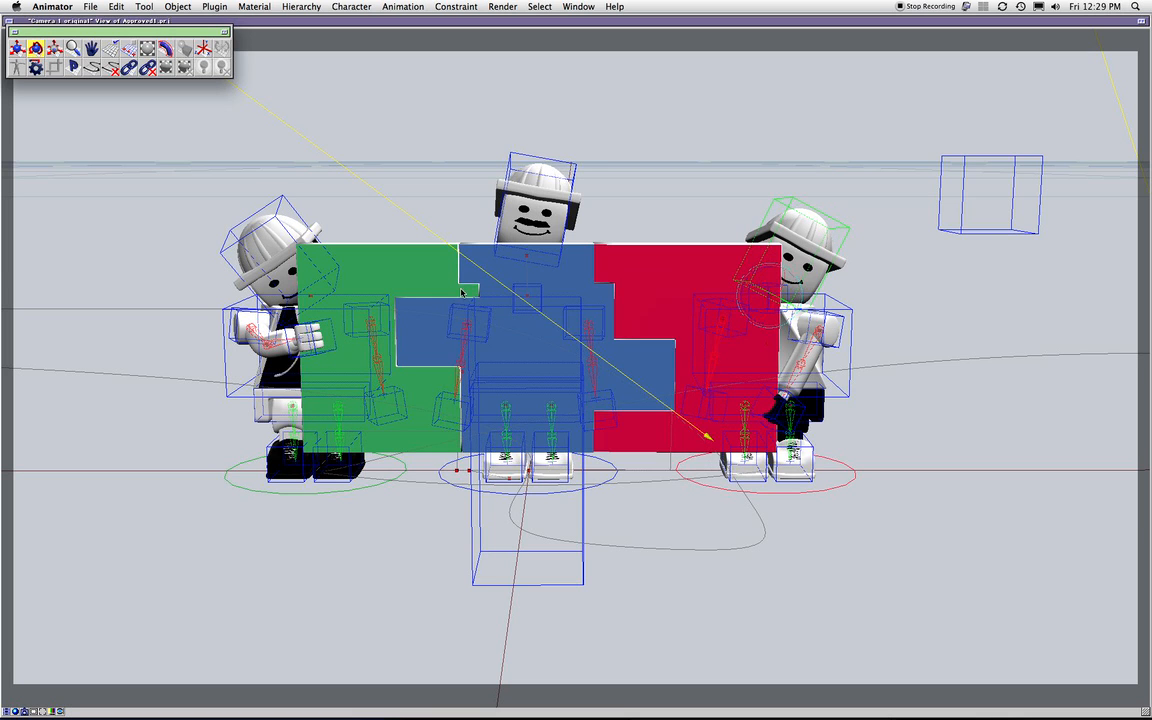
click(855, 520)
Check the material settings of DOLLY_MAN, WRENCH_MAN and SHOVEL_MAN in turn, closing each
double_click(833, 478)
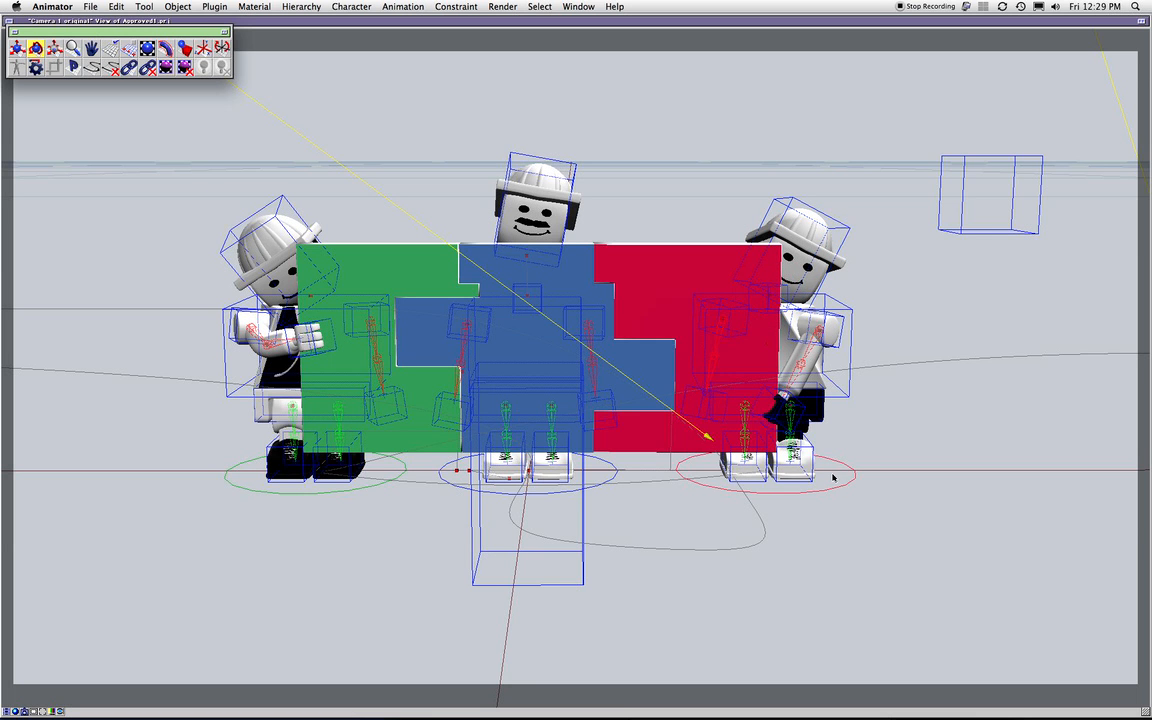
click(458, 334)
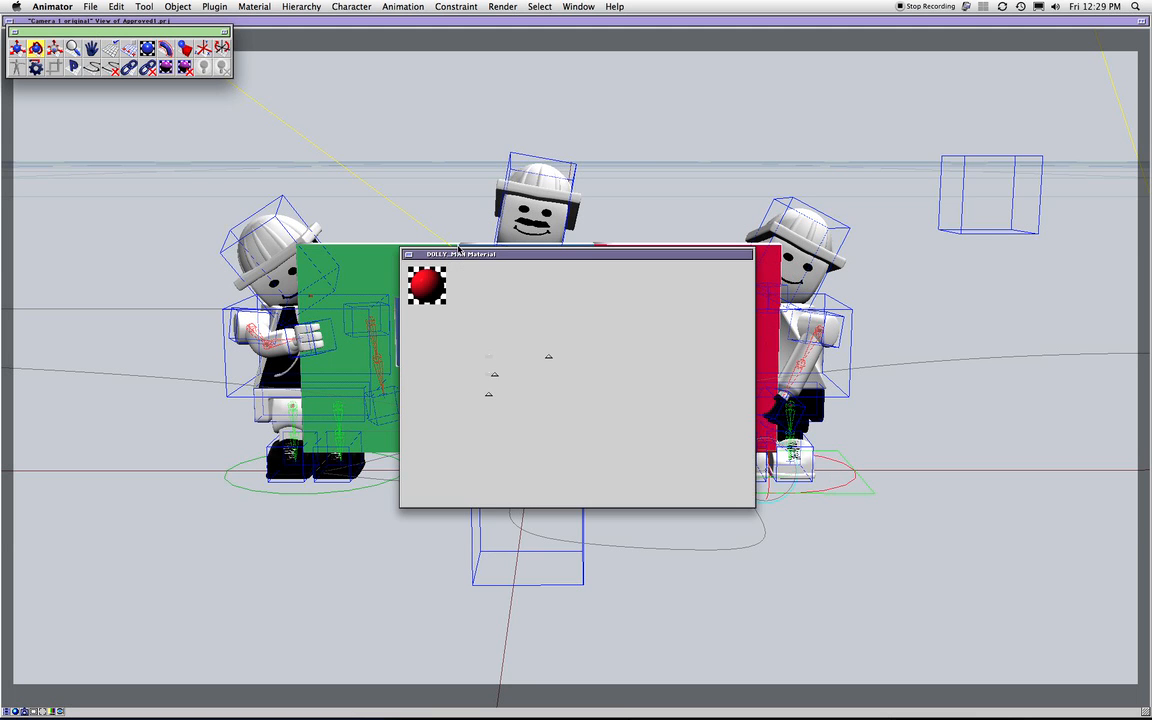
click(408, 256)
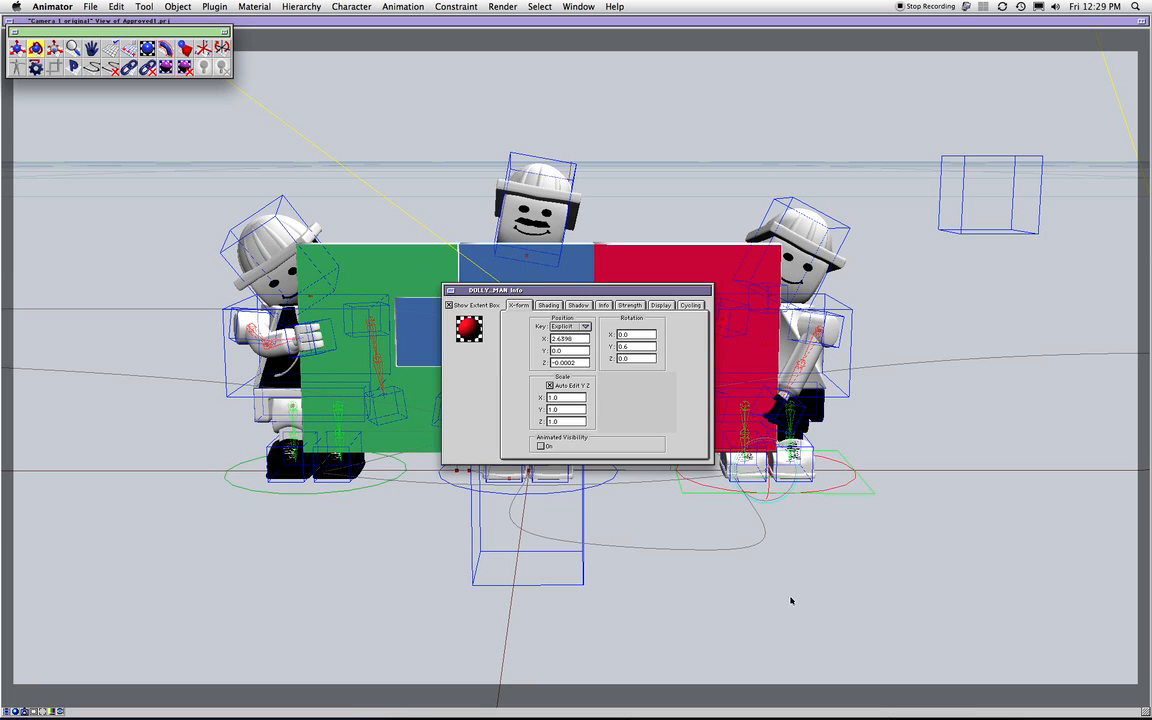
click(790, 600)
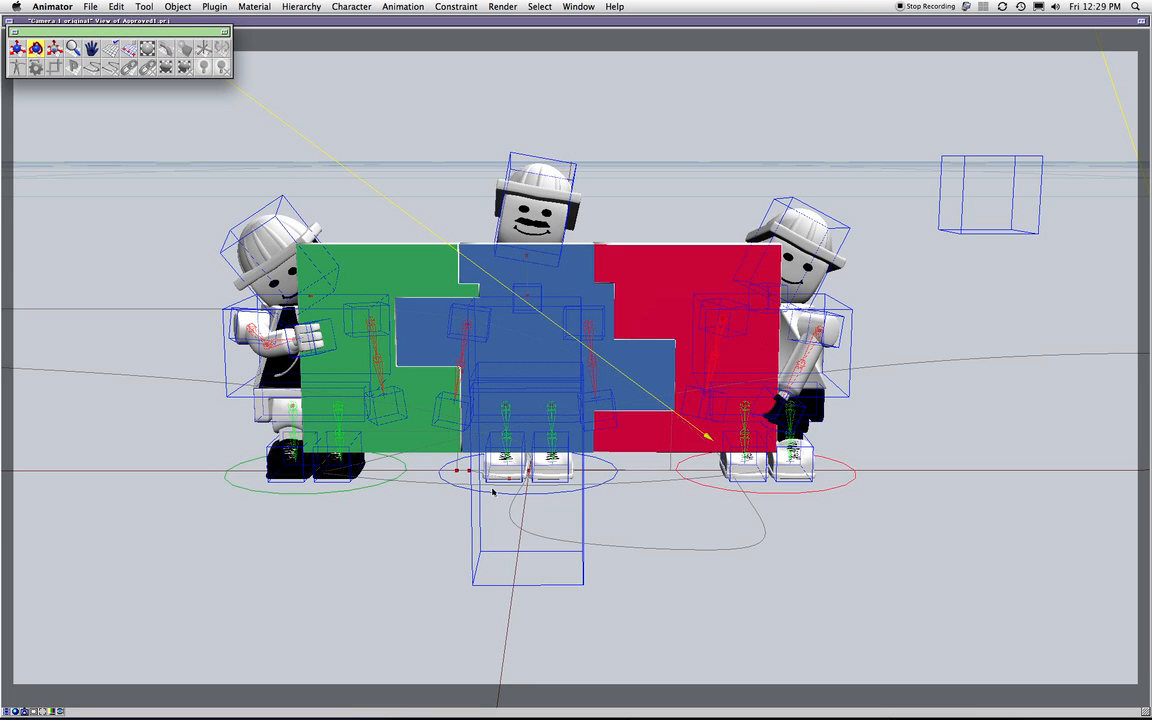
double_click(541, 431)
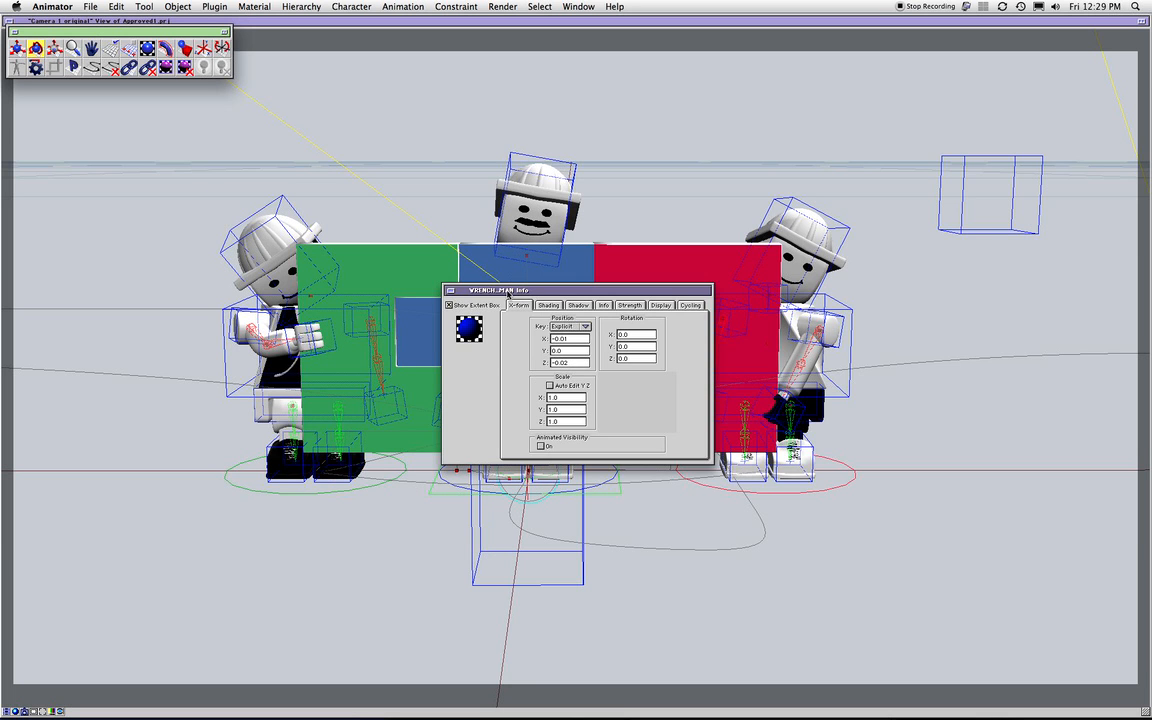
drag(508, 292, 769, 243)
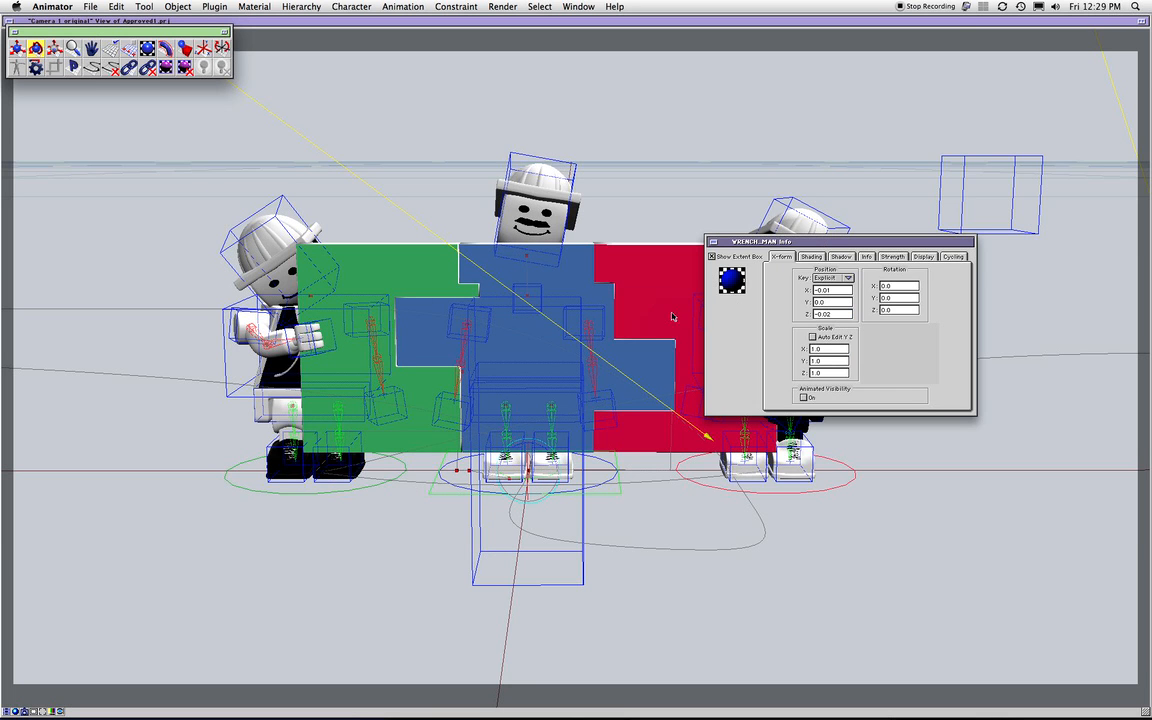
double_click(731, 281)
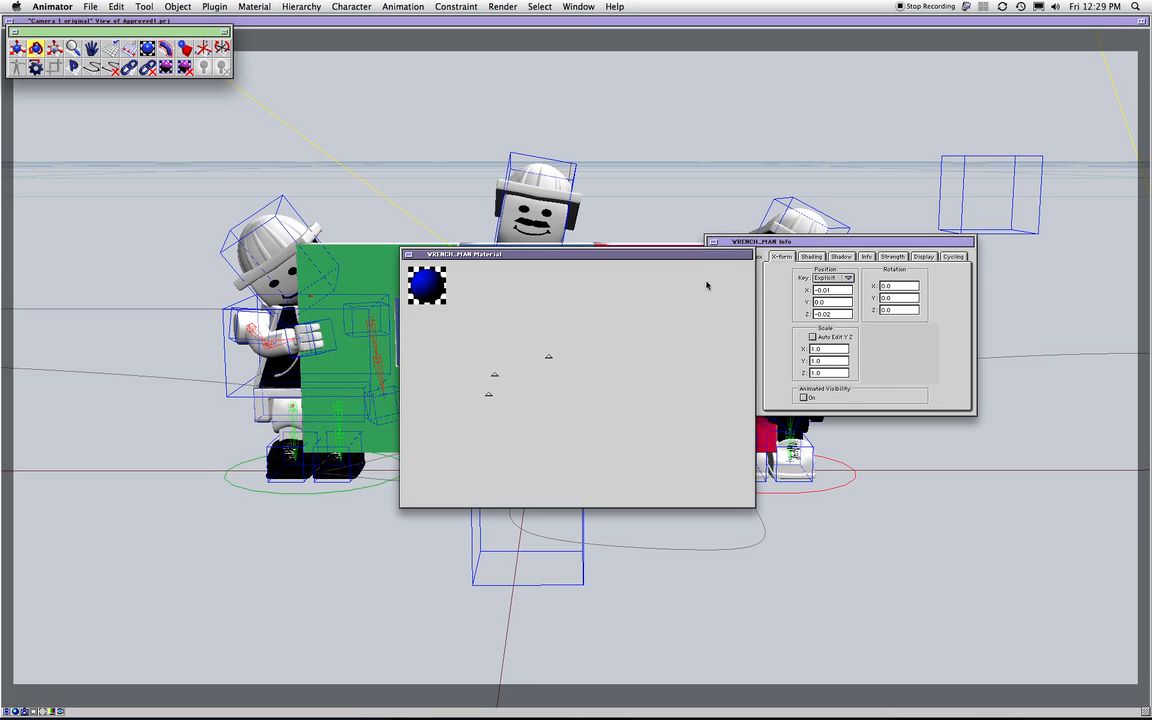
click(409, 255)
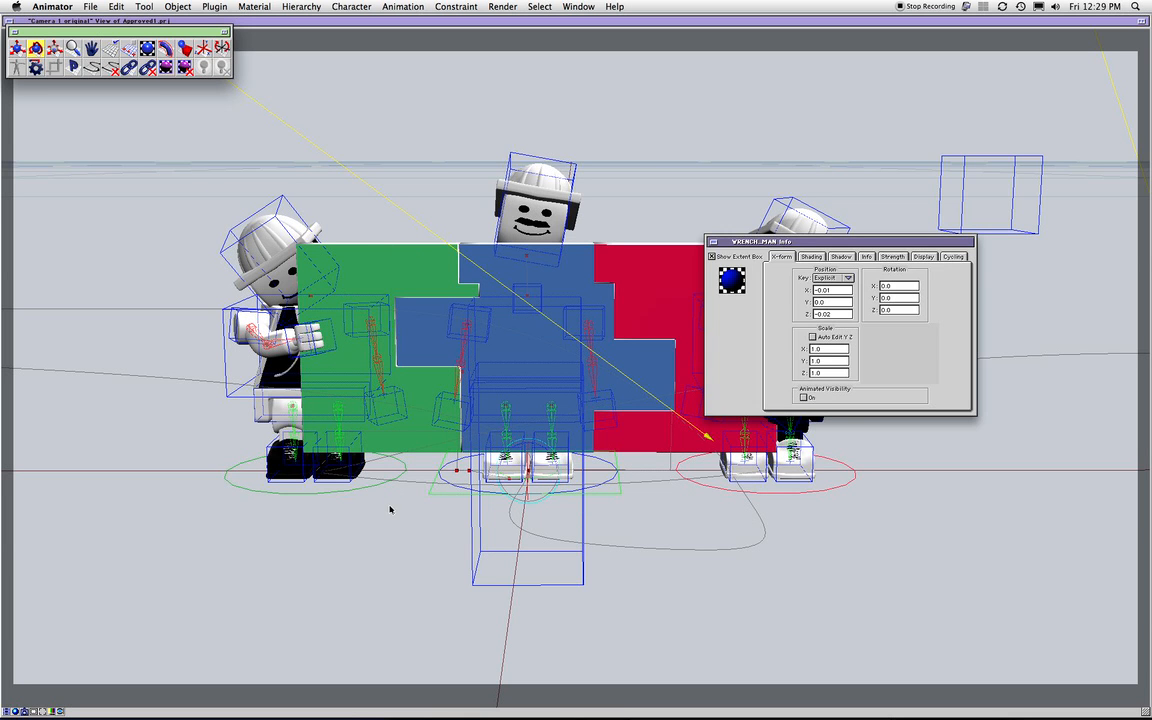
click(390, 510)
double_click(374, 484)
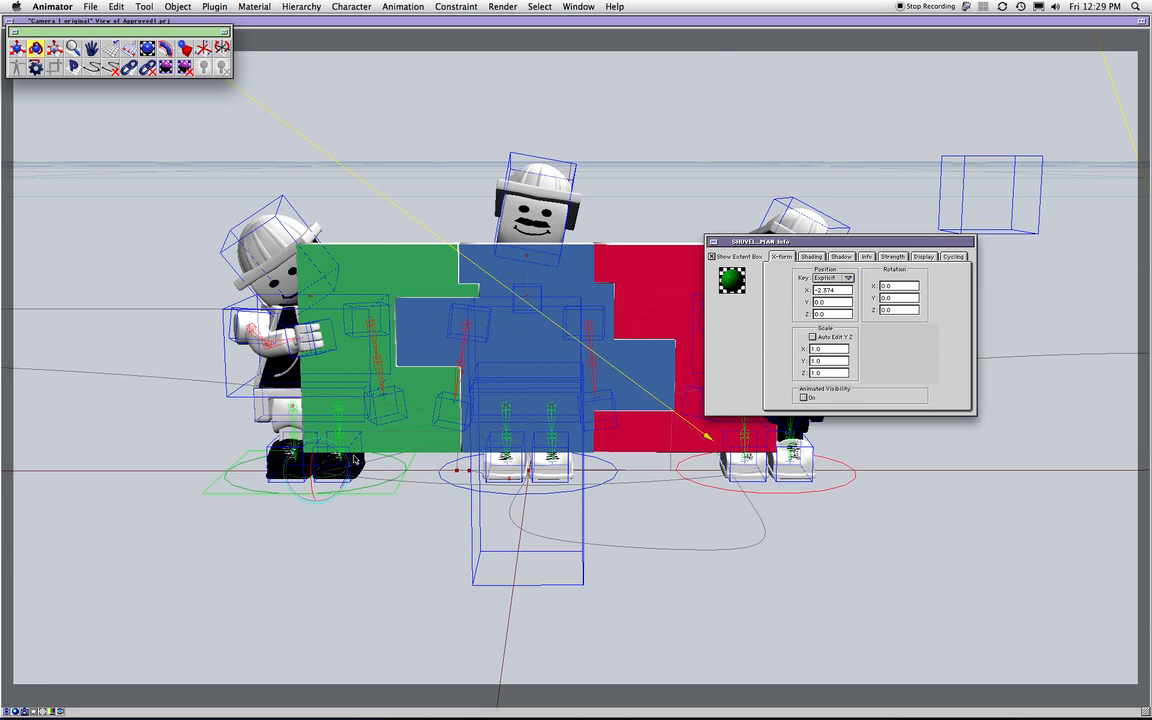
double_click(732, 281)
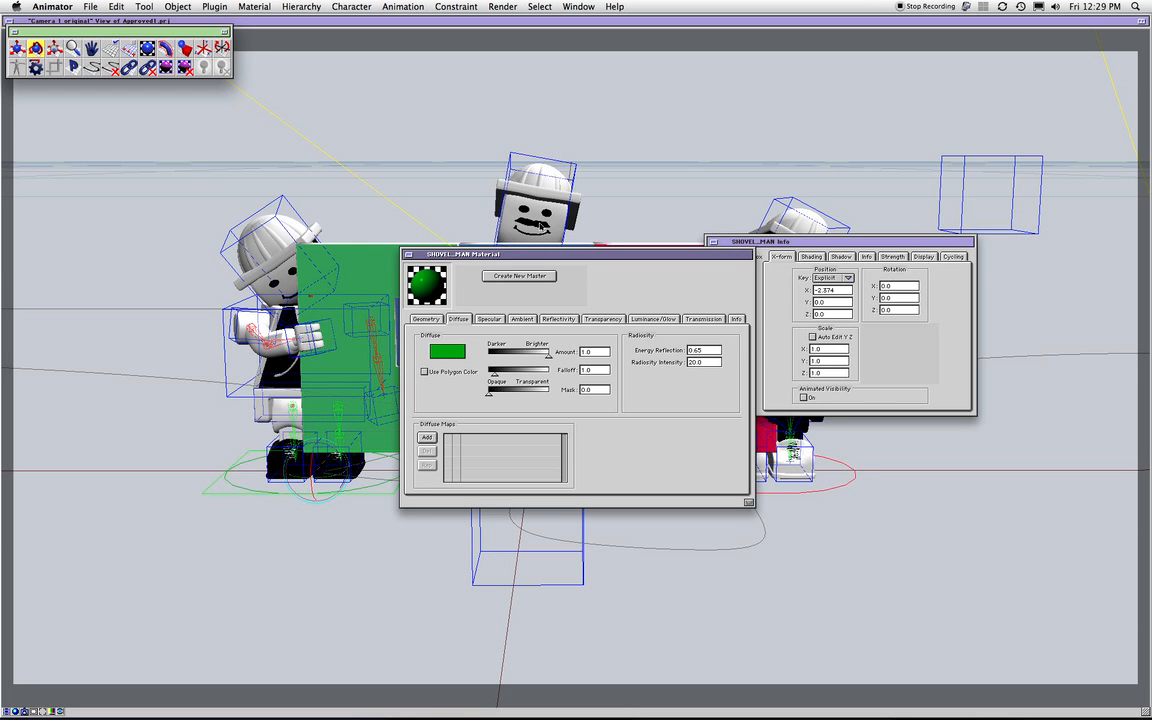
click(408, 255)
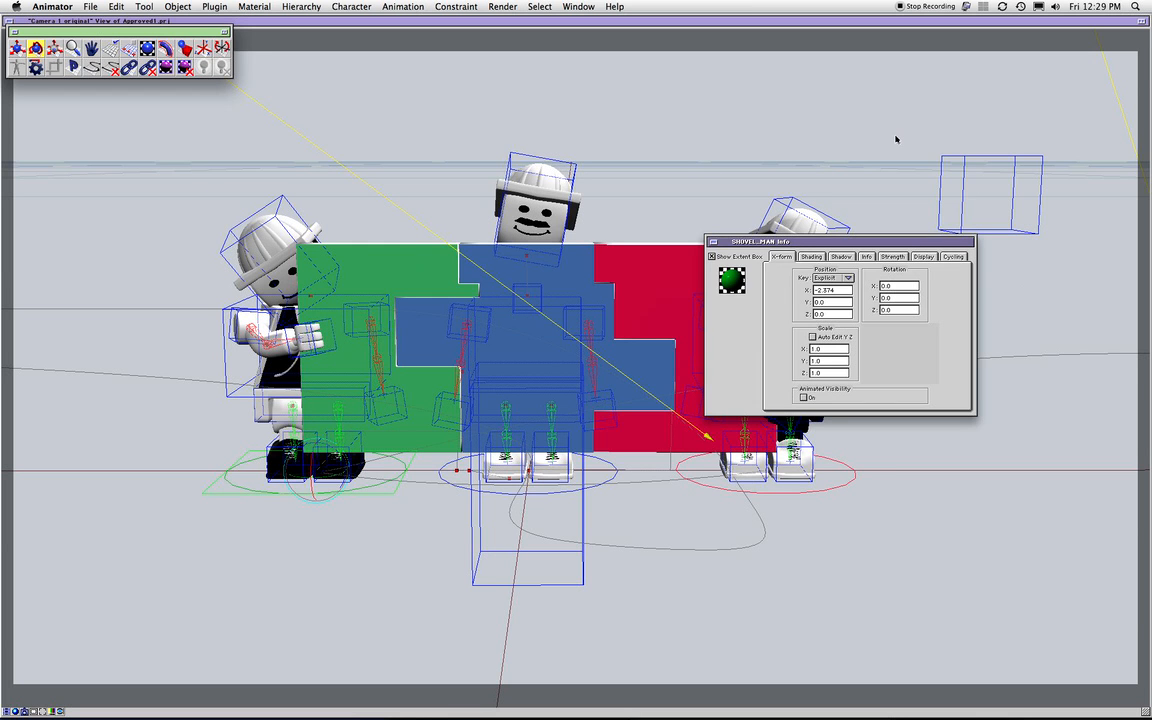
click(879, 143)
Delete the boxed object at the scene's top right and restore the four-view layout
click(1023, 180)
key(Delete)
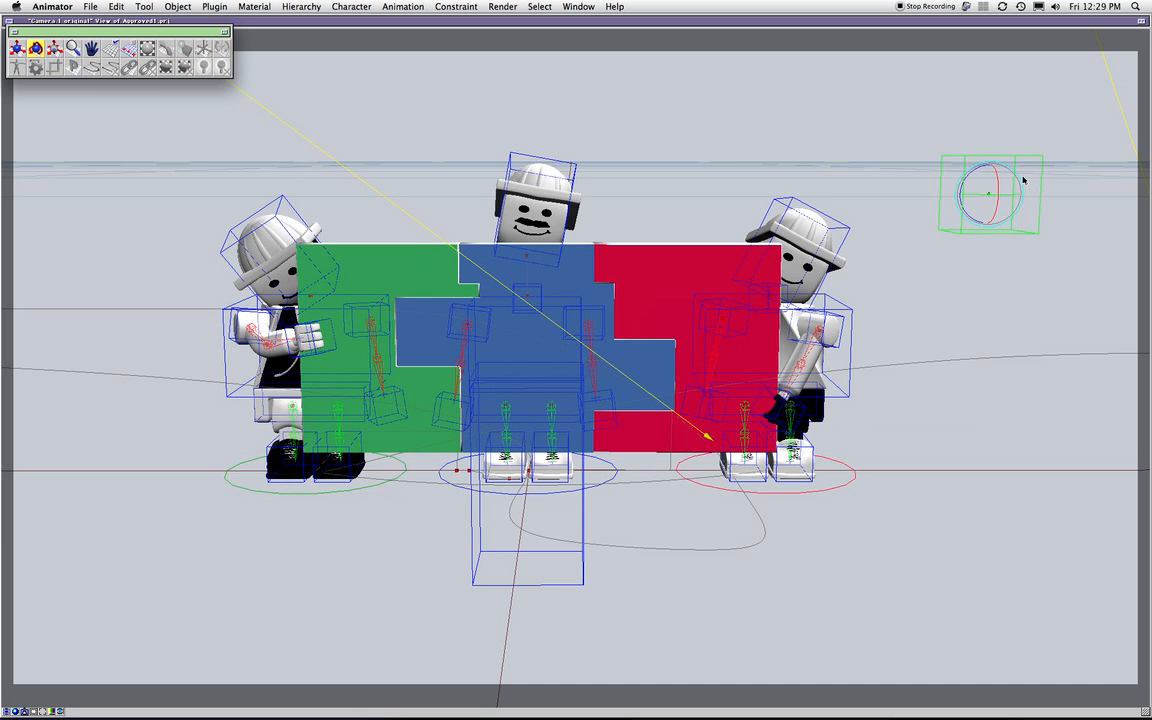
click(1143, 27)
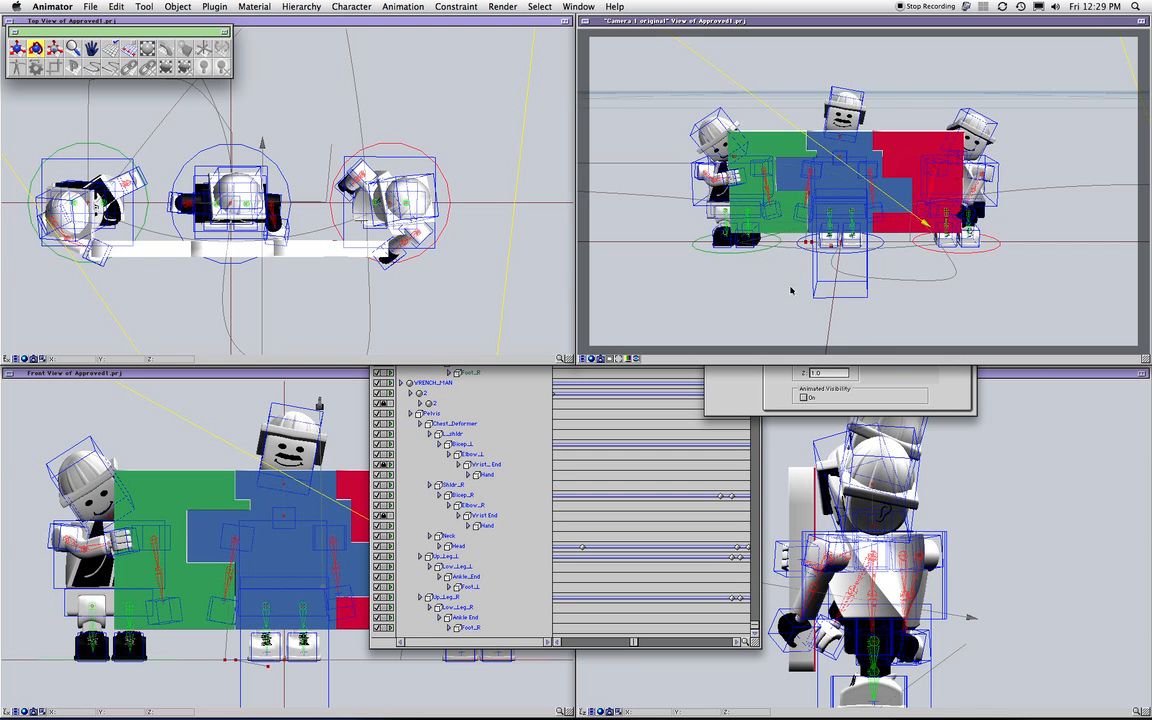
Play and stop the camera-view preview, close SHOVEL_MAN's Info window, and bring the front and top views forward
click(586, 359)
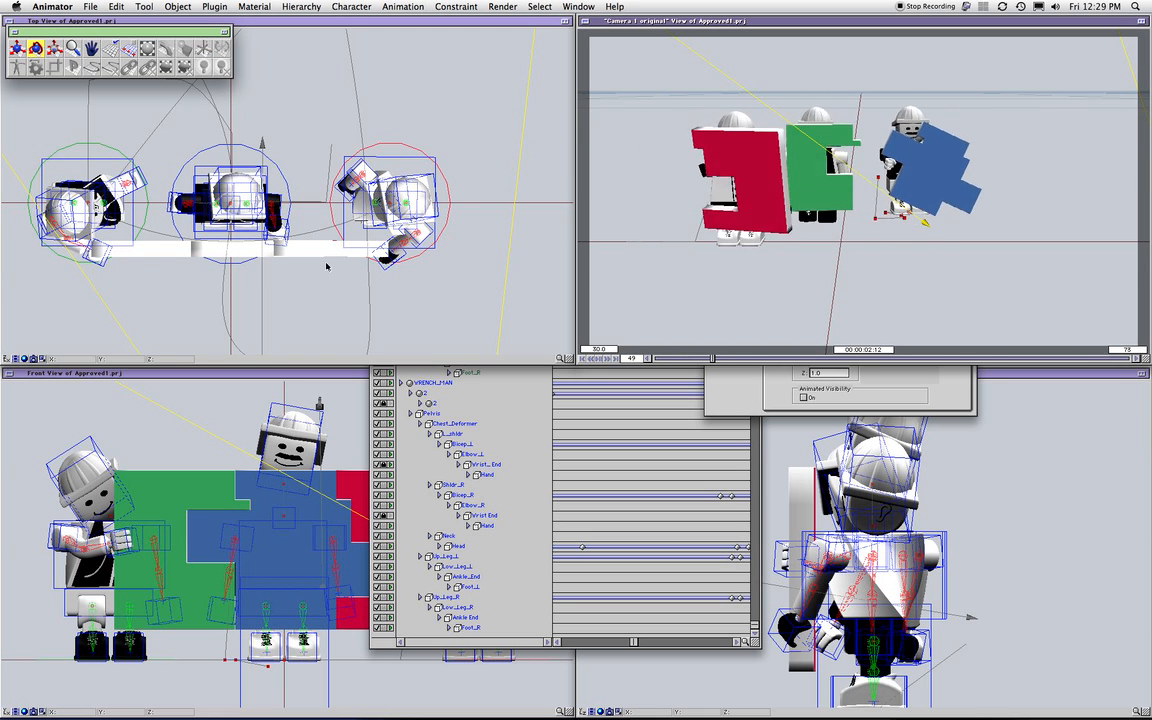
click(729, 393)
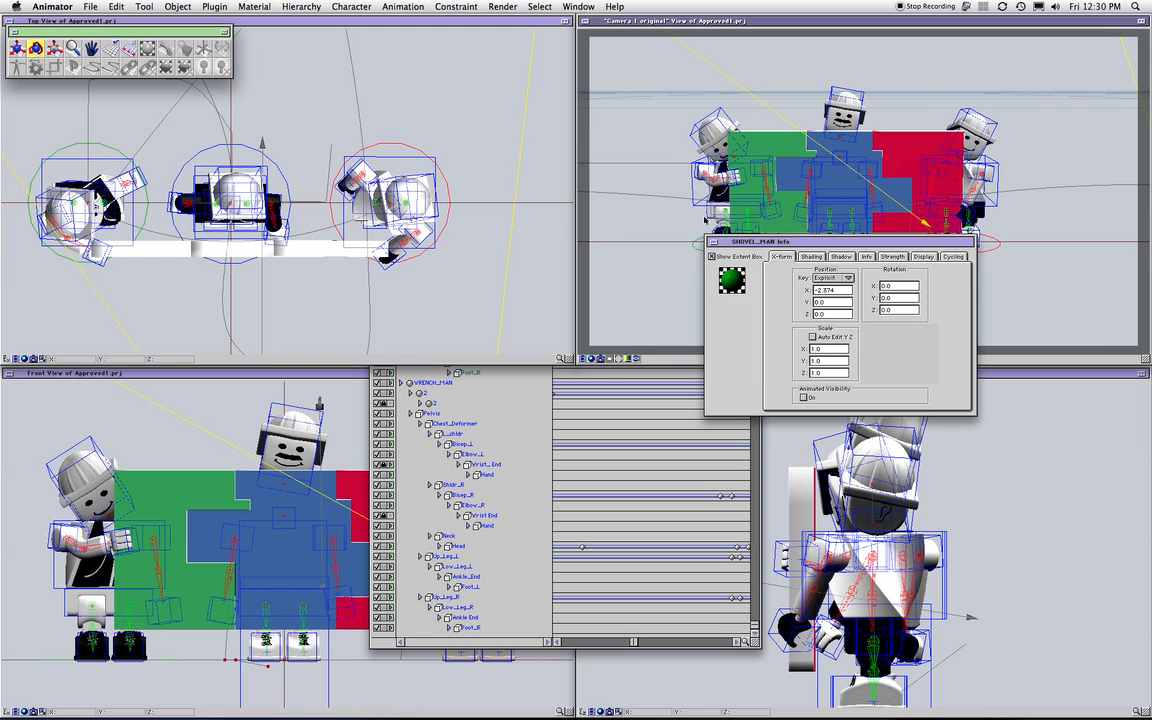
click(712, 242)
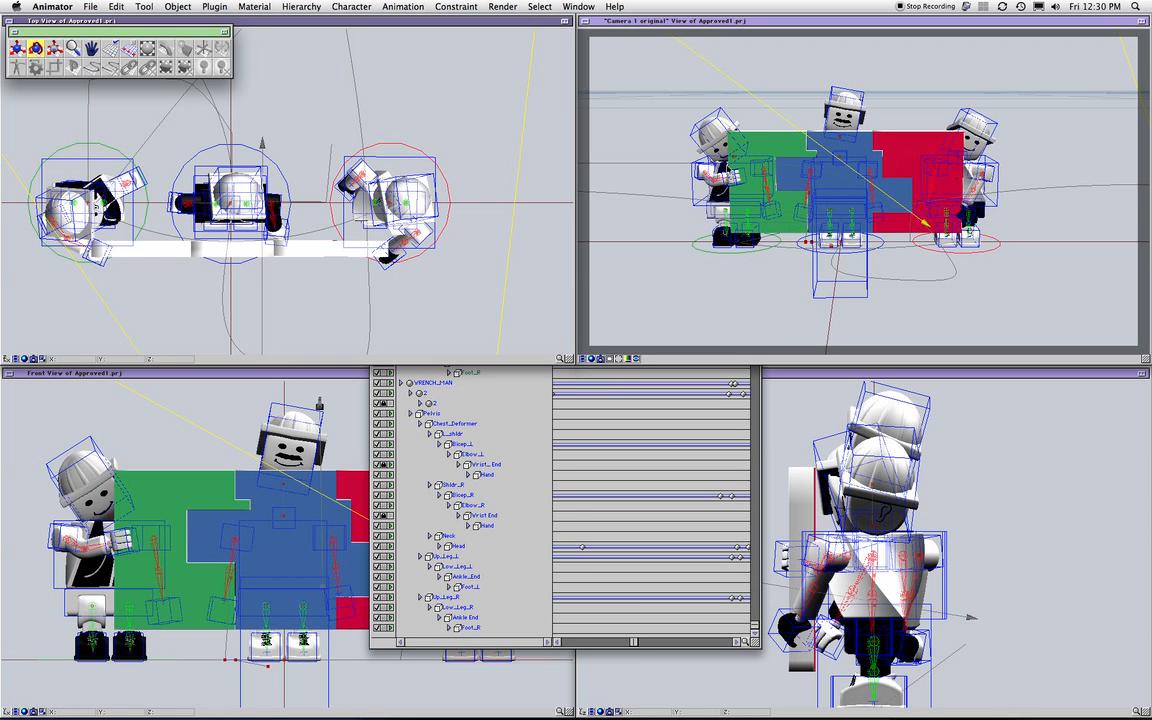
click(168, 520)
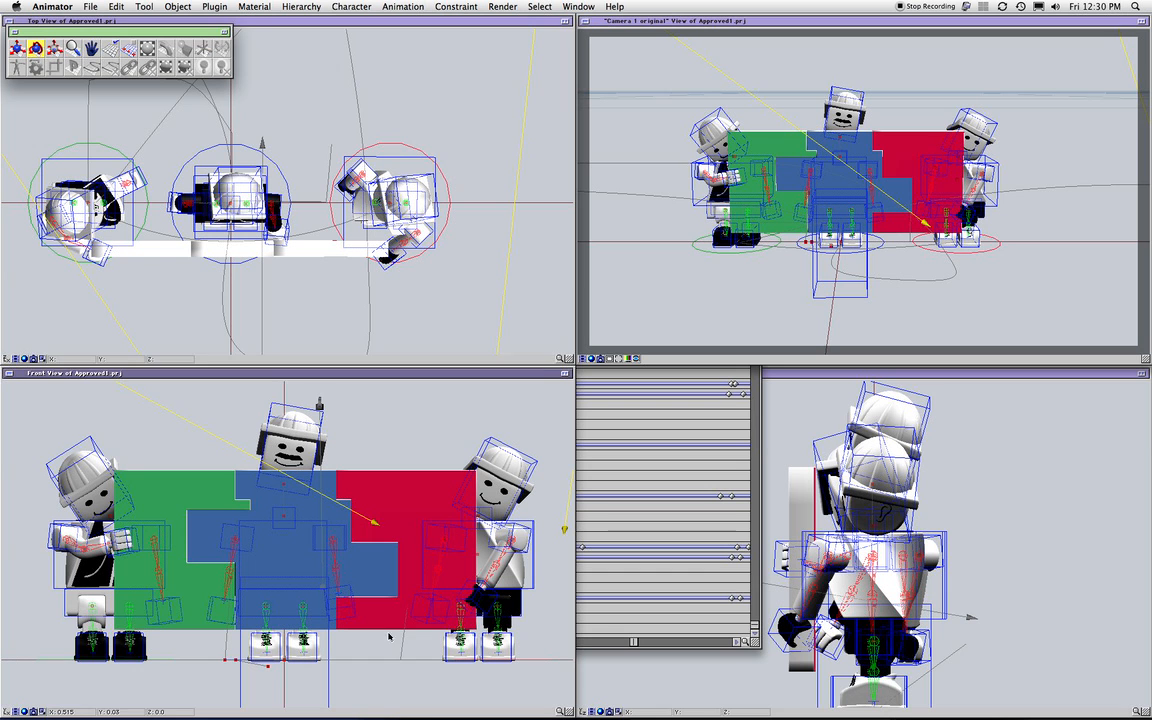
click(462, 320)
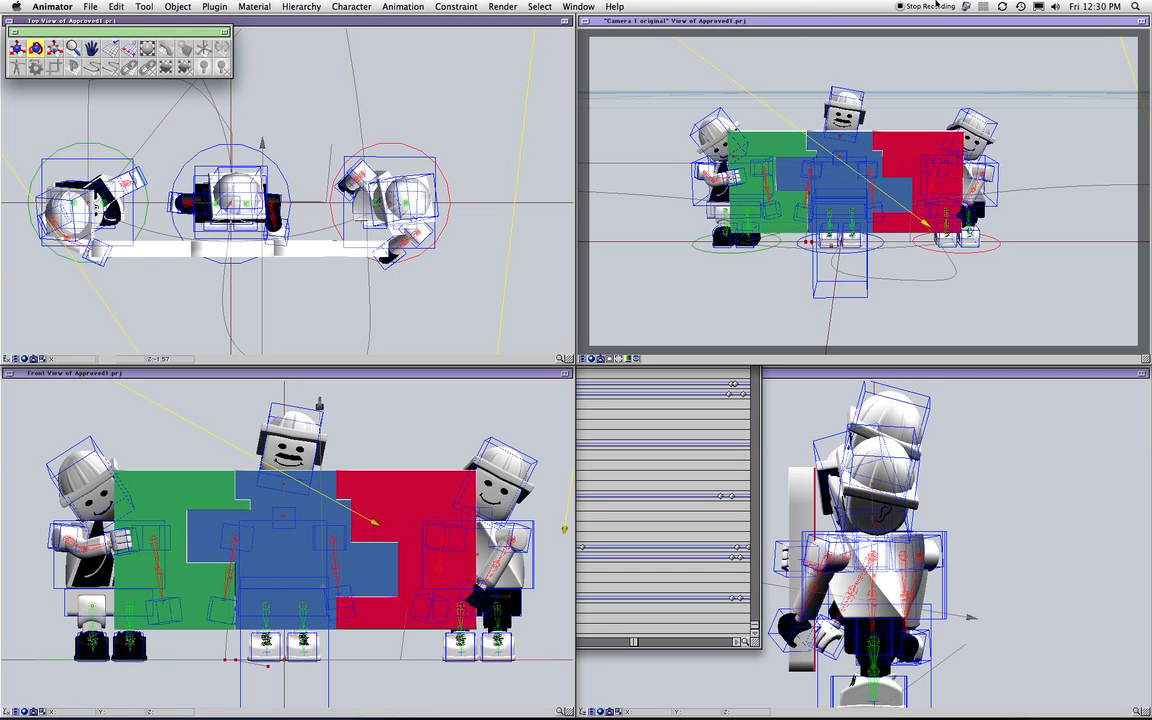
Select the right worker's whole rig with the Dolly (ALL) RED set and bring Approved1.prj's hierarchy forward
click(578, 6)
mouse_move(539, 6)
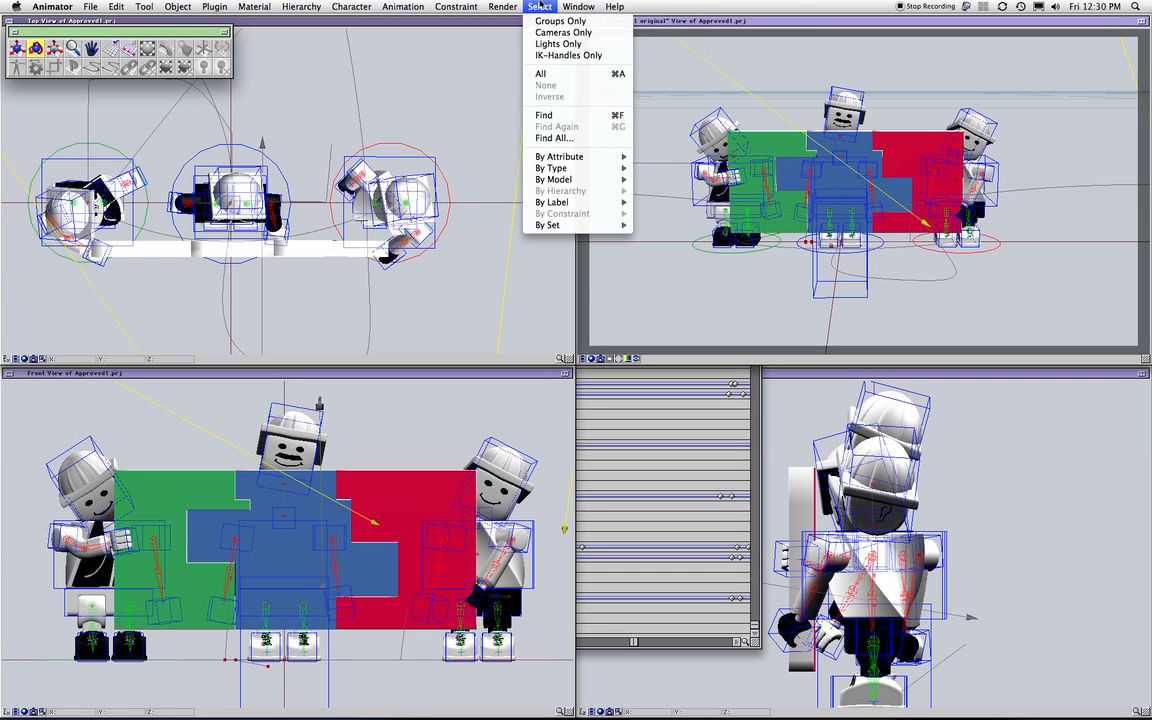
mouse_move(576, 226)
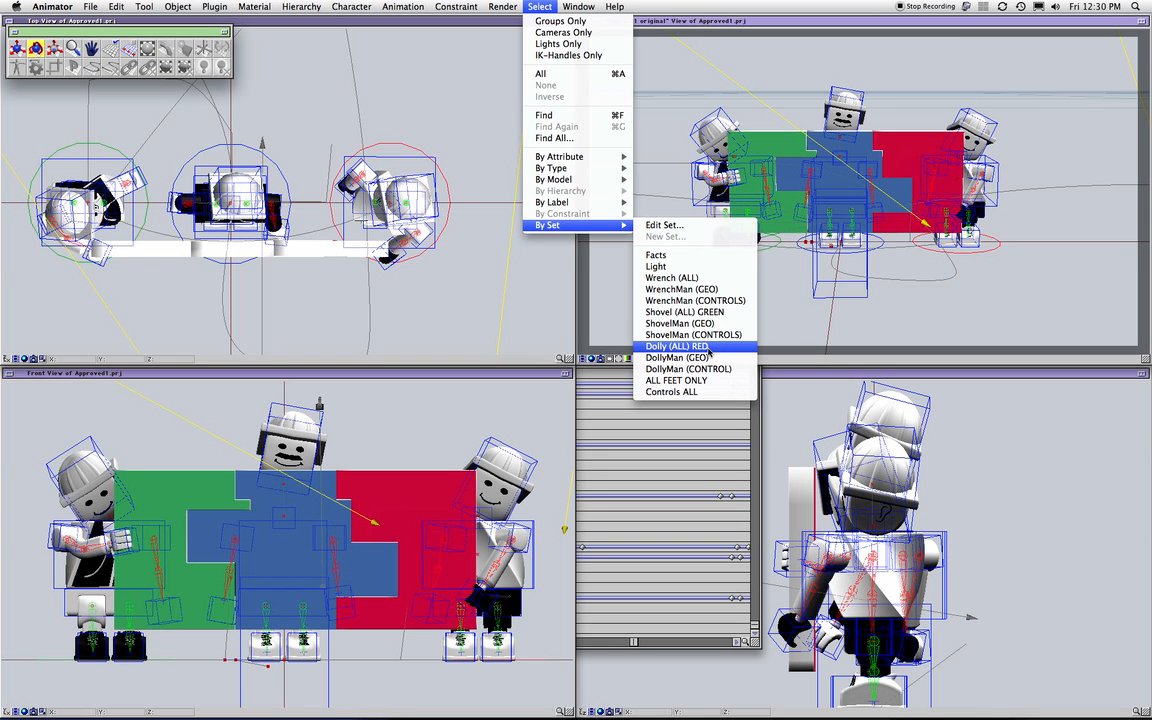
click(677, 346)
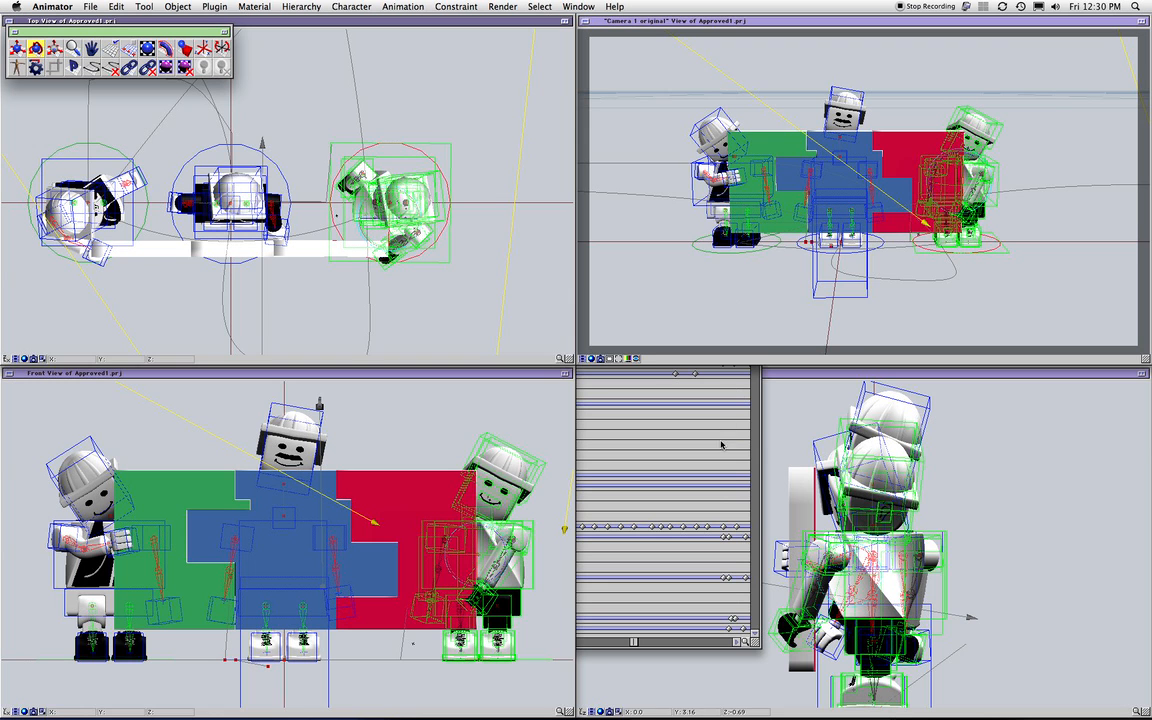
click(749, 643)
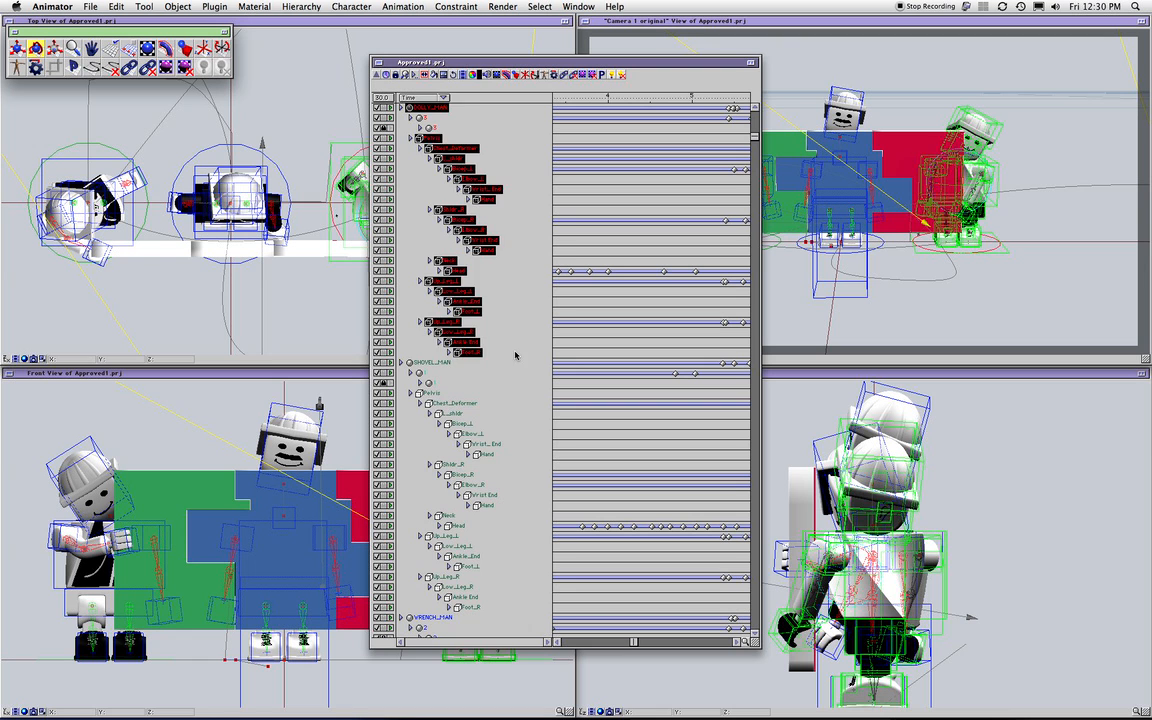
Select a row in the Dolly hierarchy and apply the pop-up's Hide command
click(481, 178)
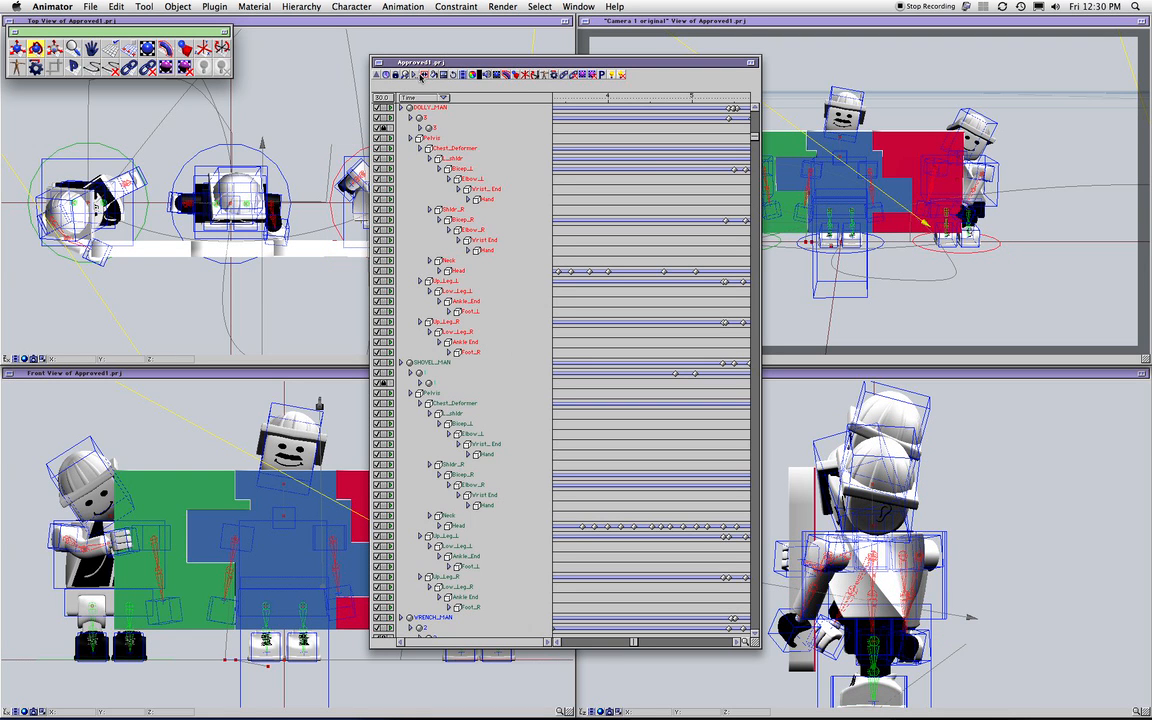
click(422, 75)
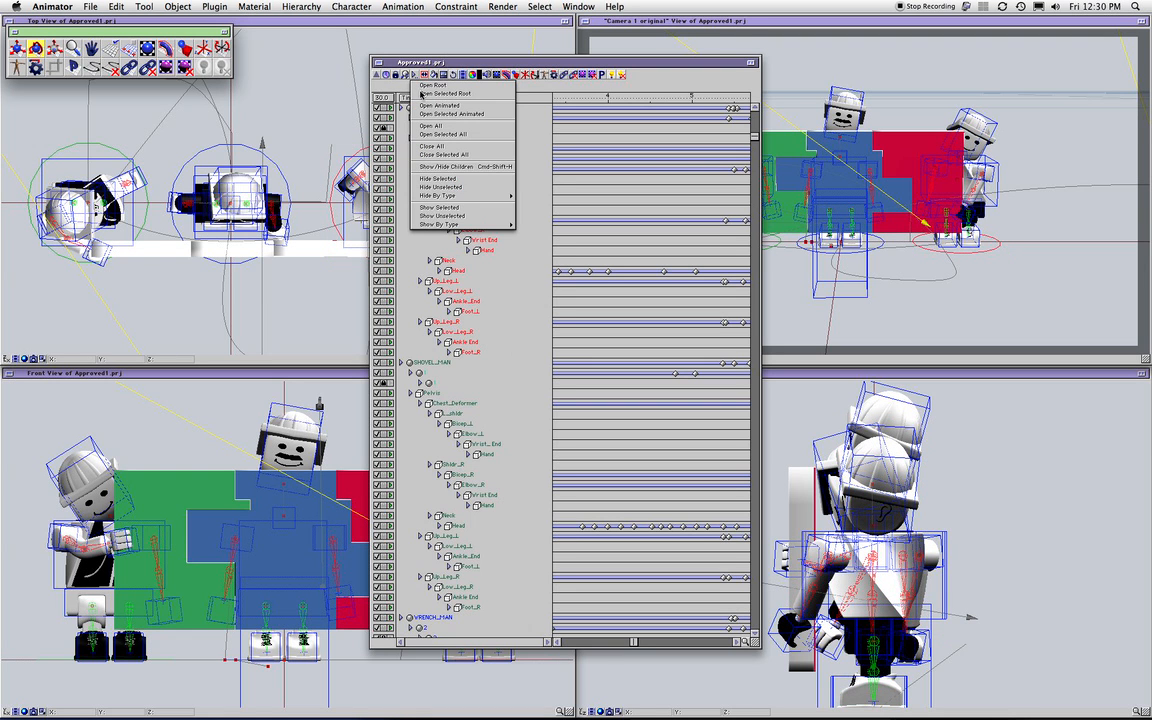
click(465, 188)
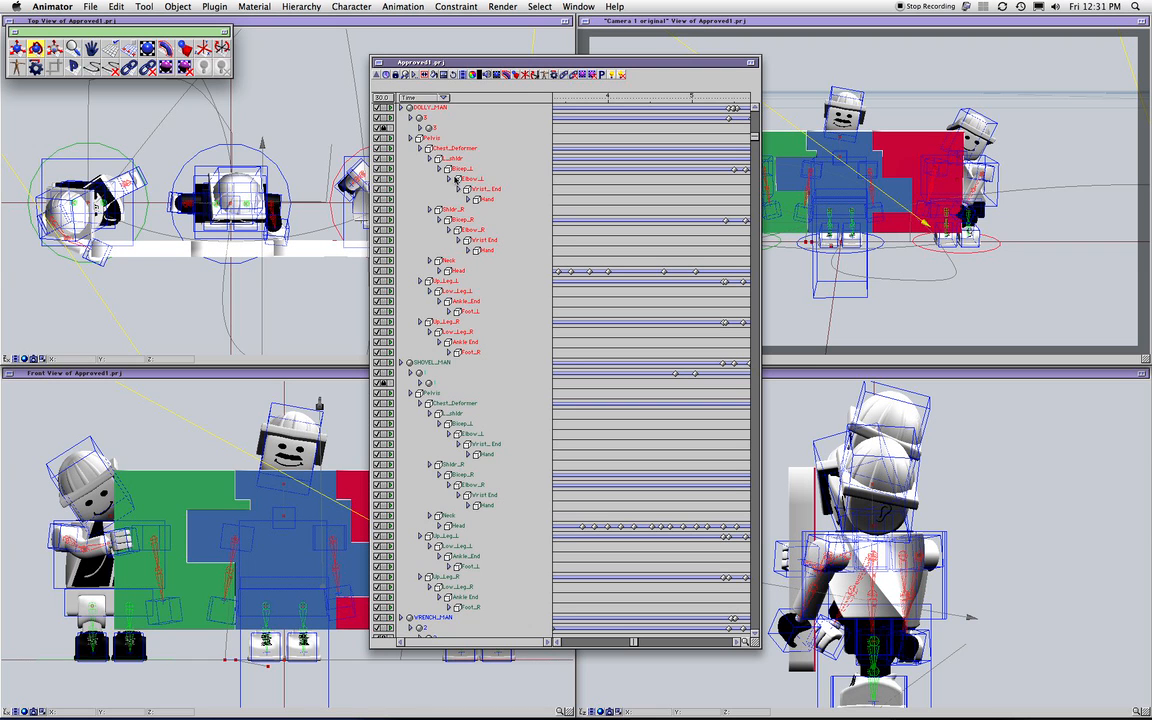
Select rows Pelvis to Foot_R, reselect Pelvis, then pick the right worker's parts from a saved set
drag(446, 326, 428, 147)
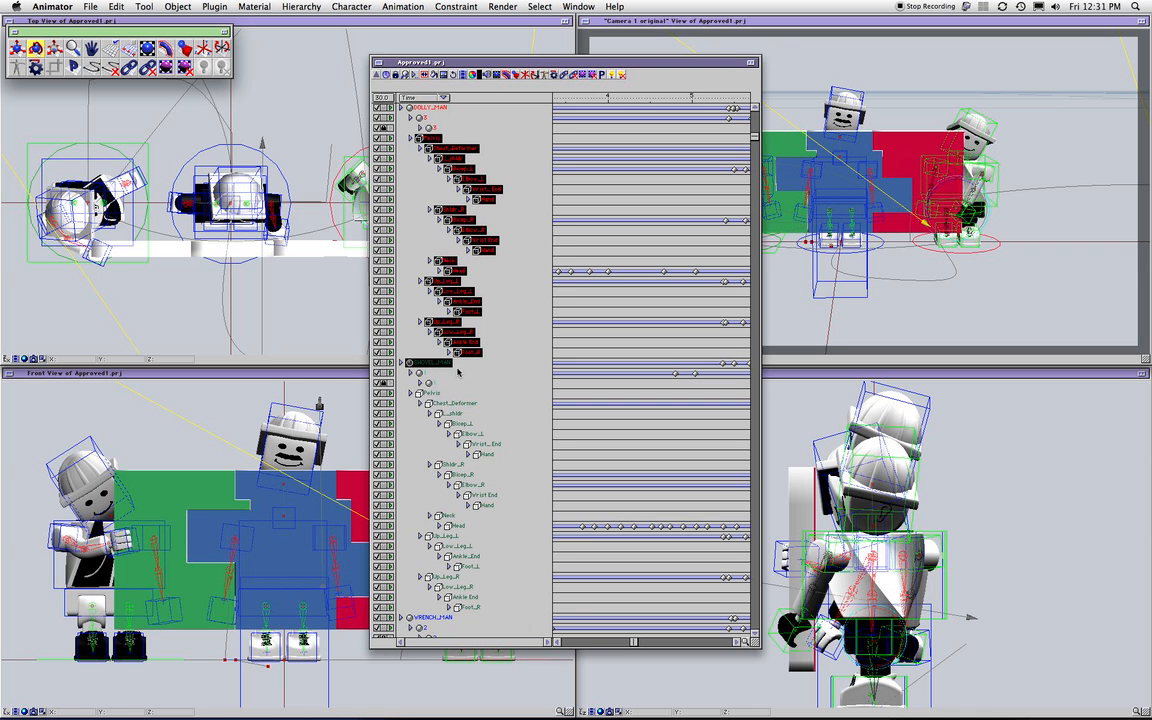
click(513, 308)
click(432, 138)
click(578, 7)
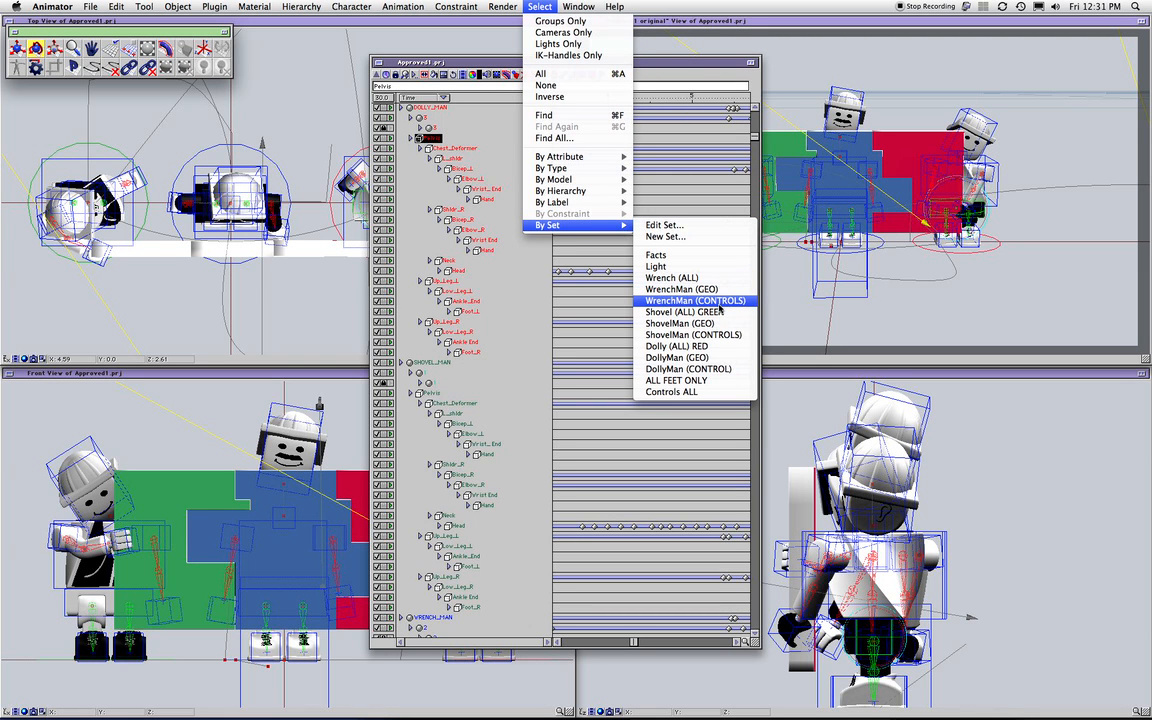
click(713, 358)
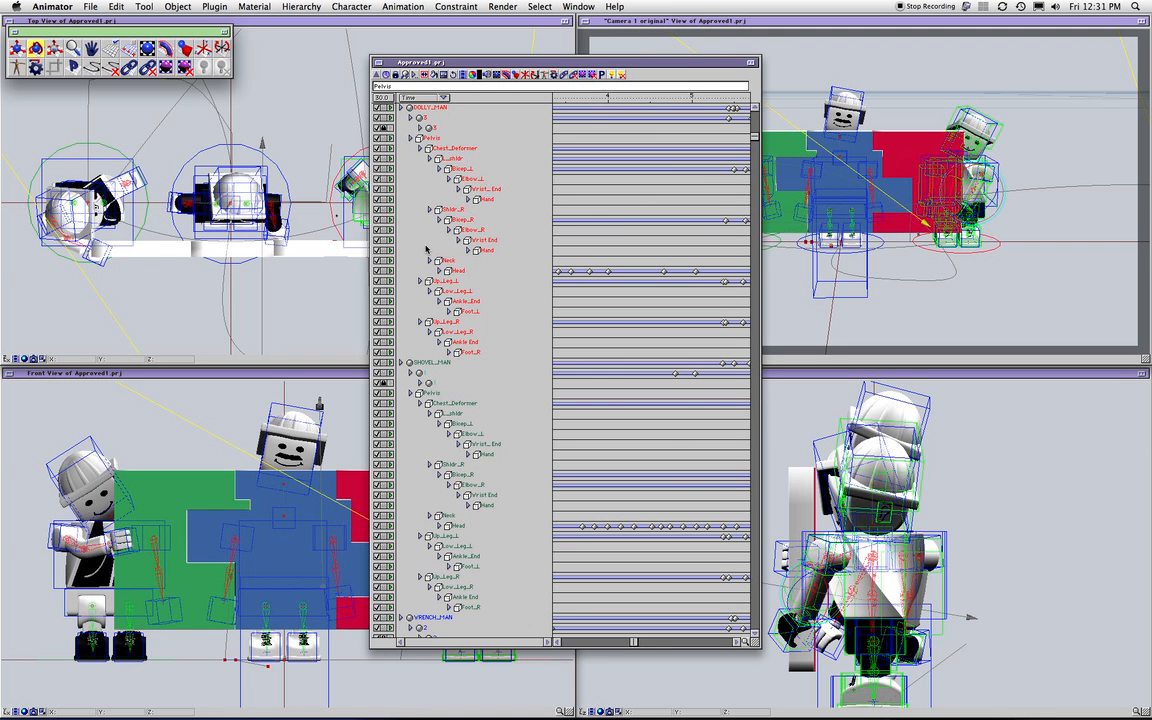
click(415, 76)
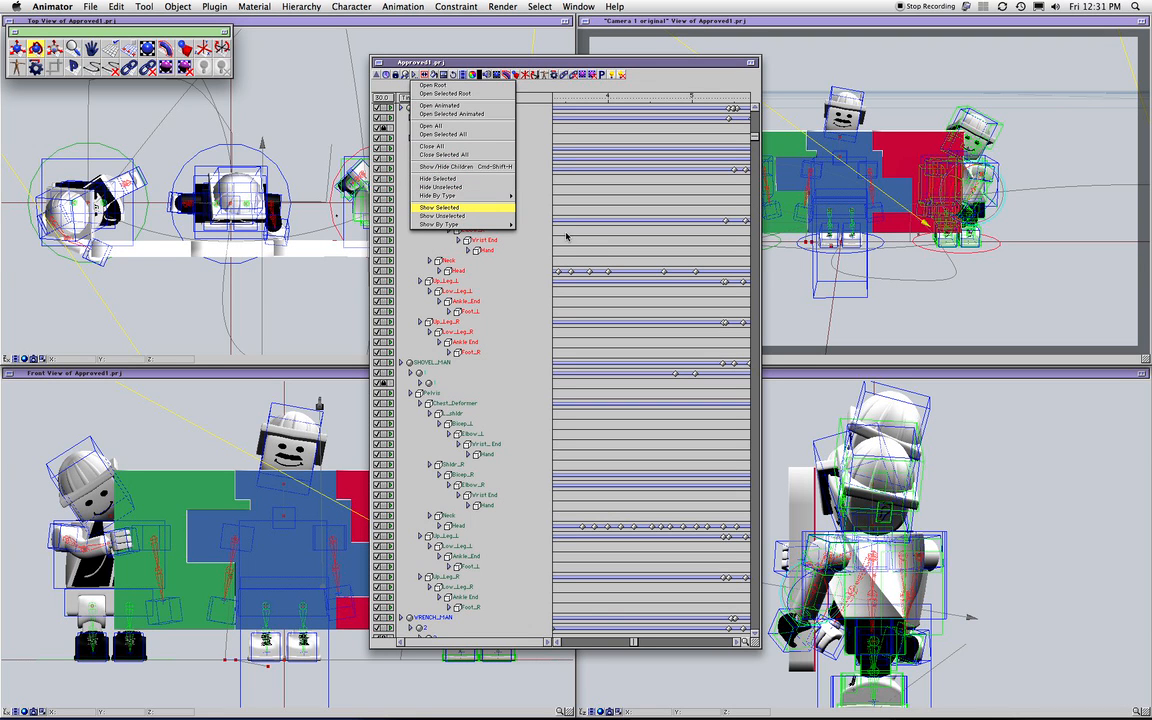
List only the selected figure's geometry and move shoulder_L under hand_L in the hierarchy
click(450, 207)
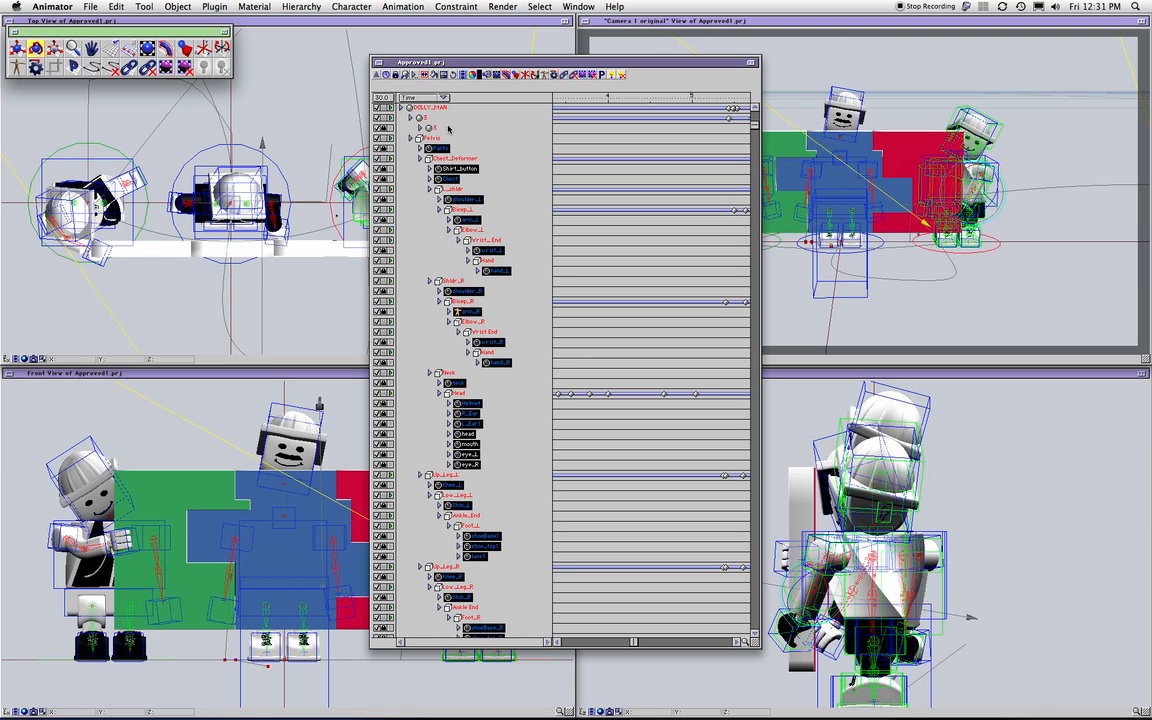
click(421, 76)
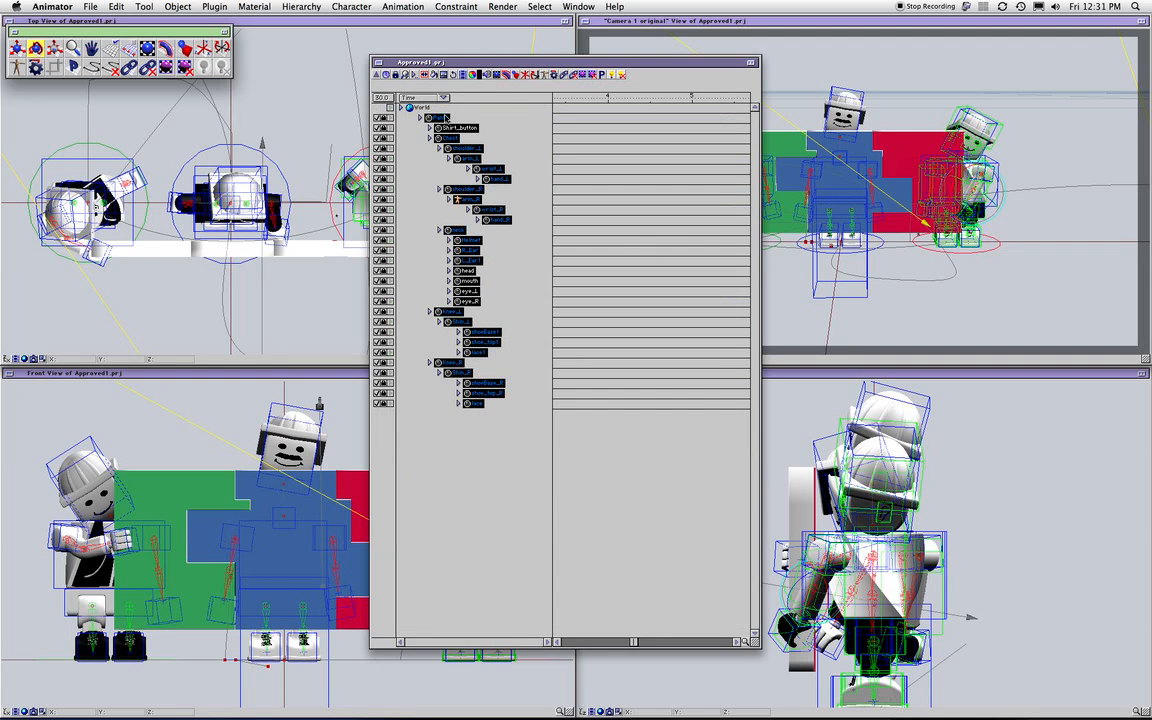
click(670, 592)
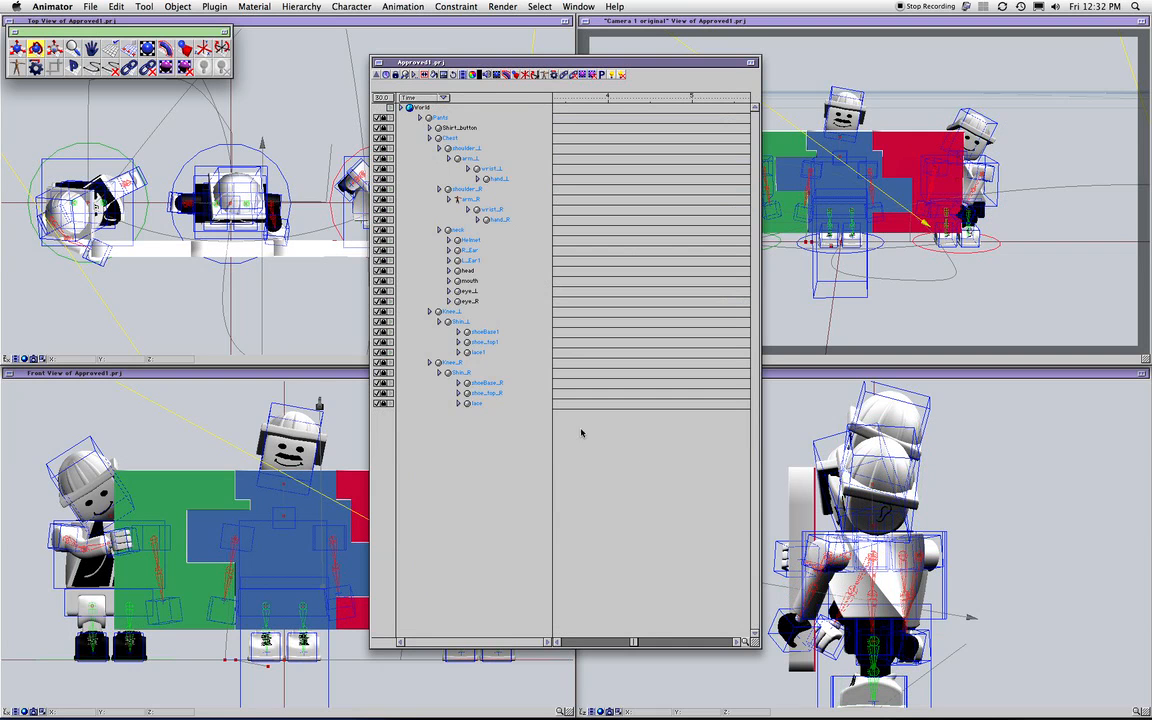
drag(457, 150, 491, 181)
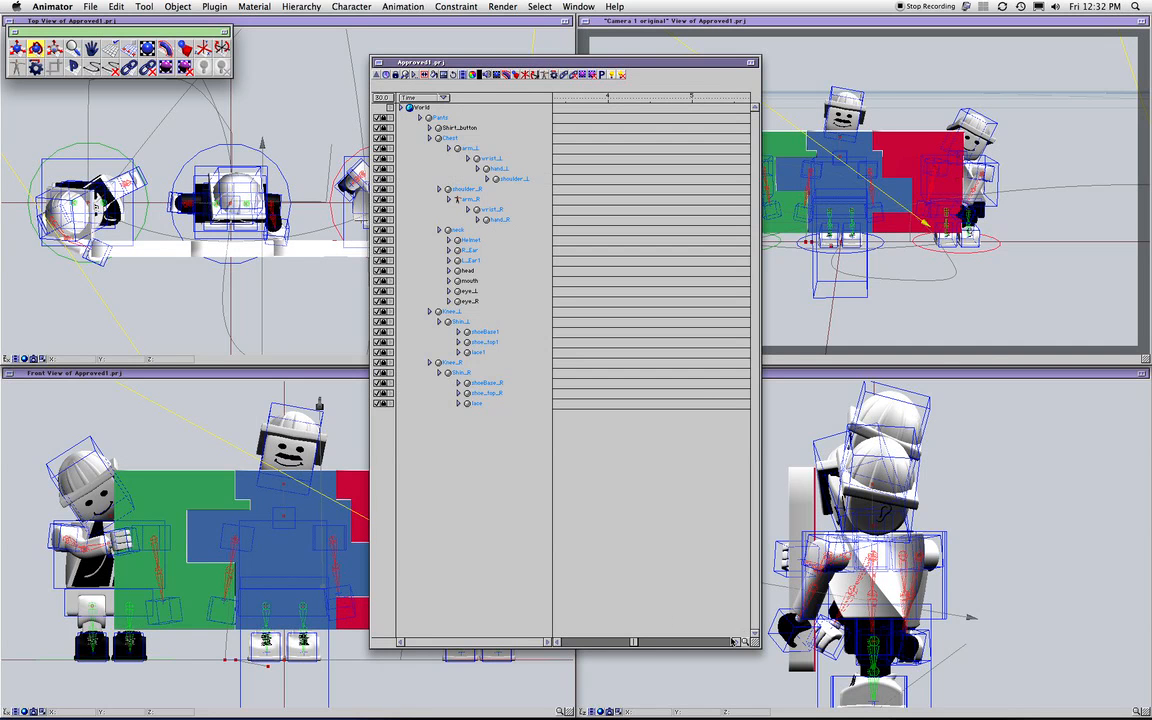
Enlarge the hierarchy window, select shoeBase1, and show the unselected items again with Show Unselected
drag(755, 642, 985, 659)
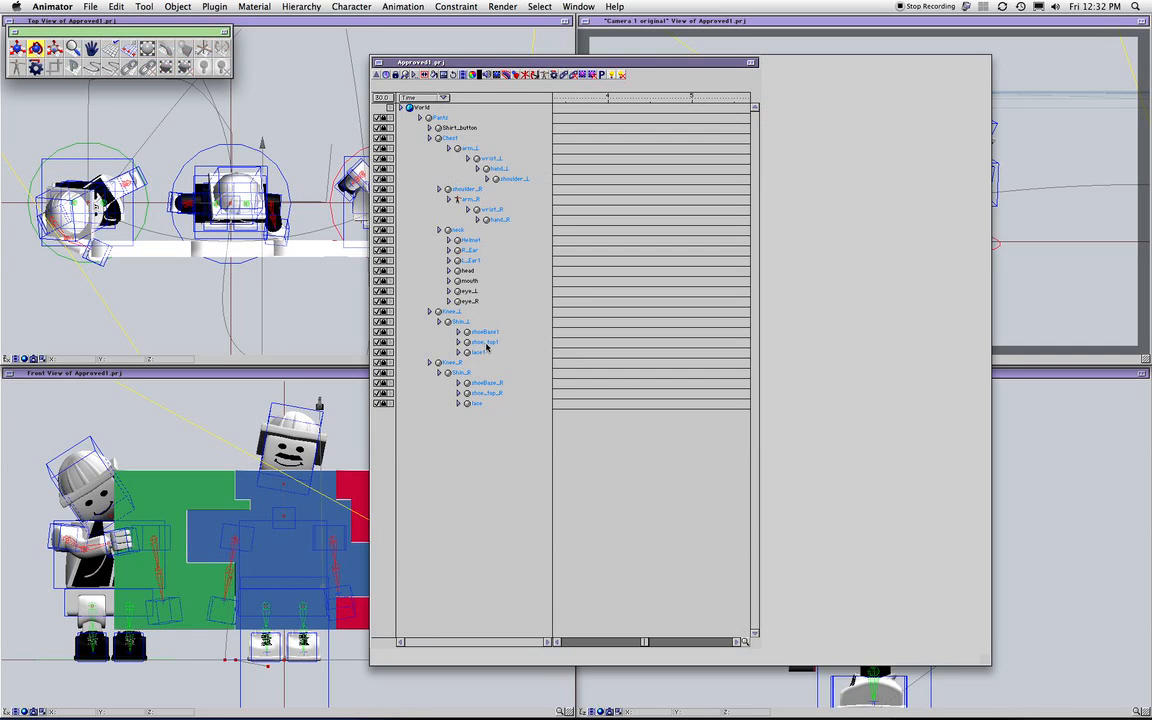
click(484, 331)
click(415, 76)
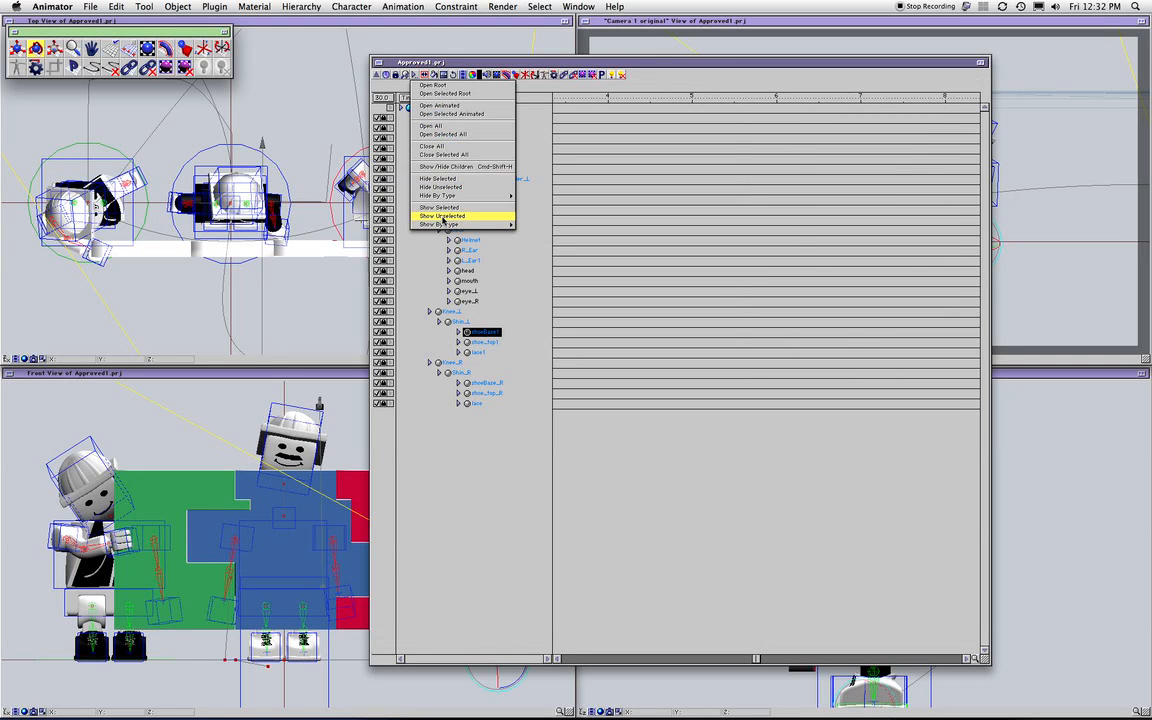
click(443, 216)
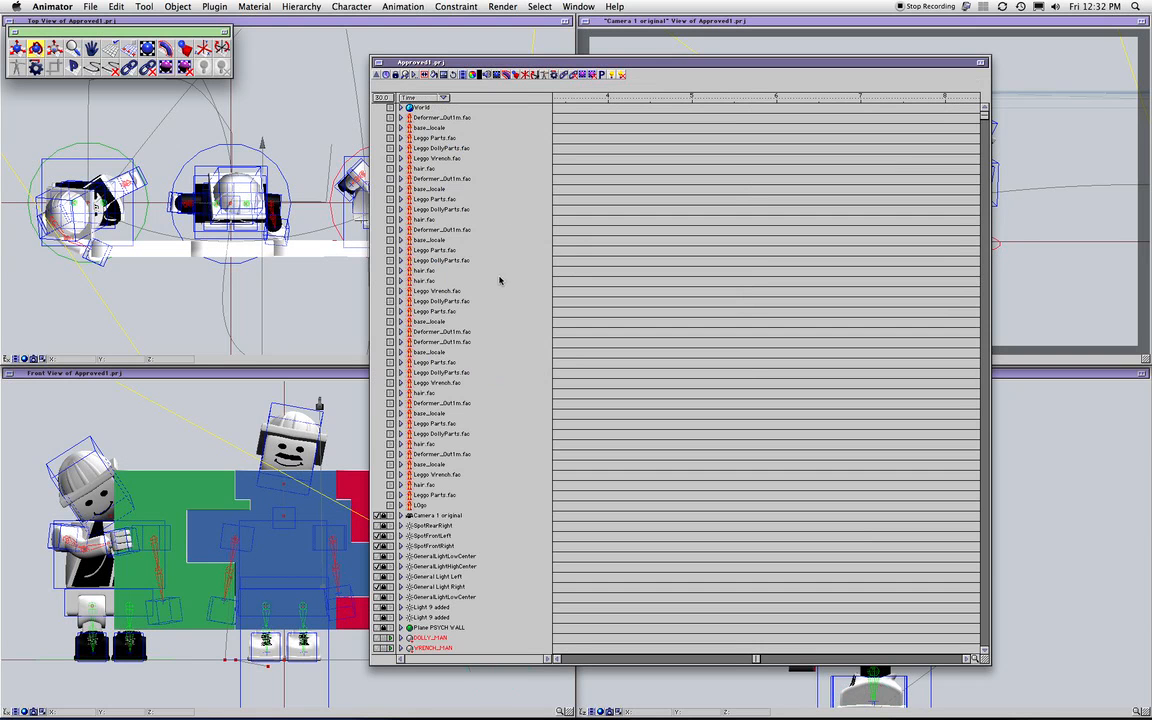
Select the .fac face-part objects via the Facts set and hide them from the hierarchy list
drag(985, 118, 881, 82)
click(570, 6)
mouse_move(541, 7)
mouse_move(548, 226)
click(644, 256)
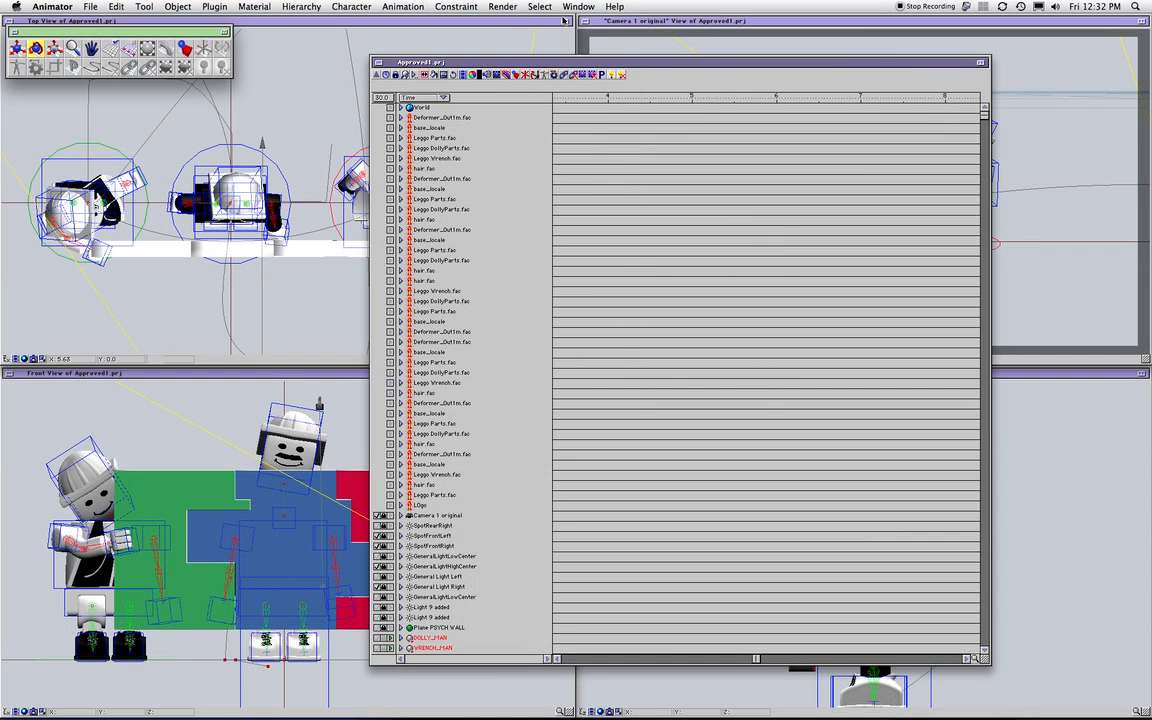
click(413, 75)
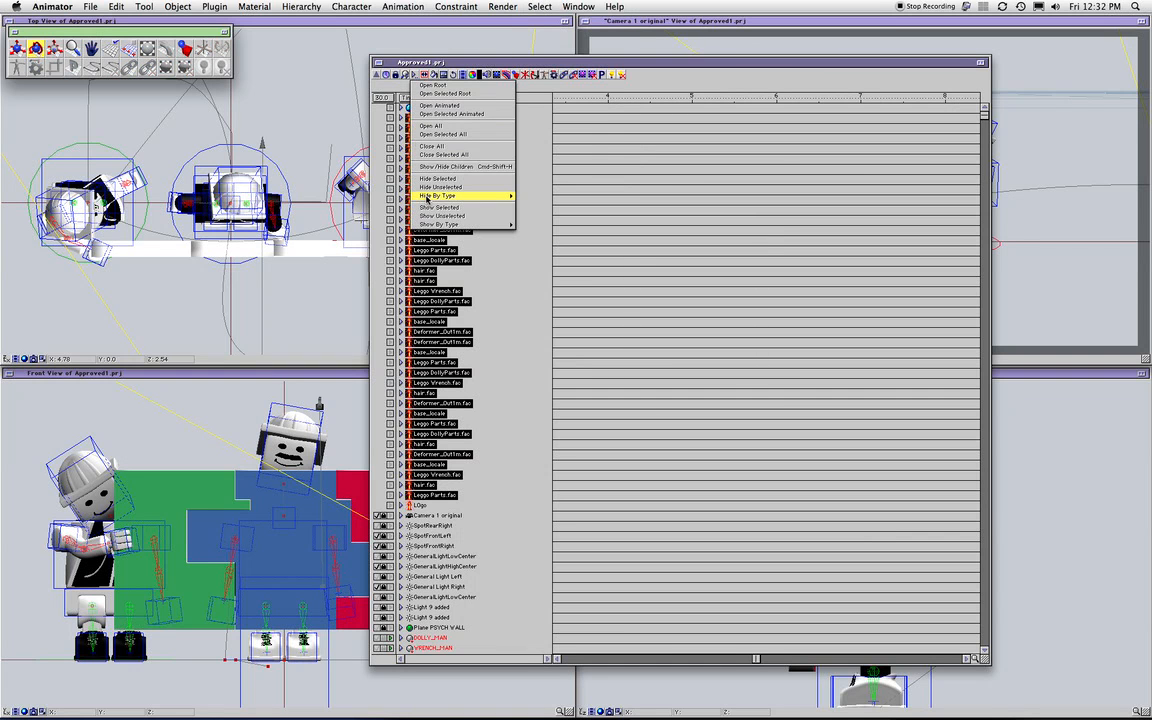
click(484, 179)
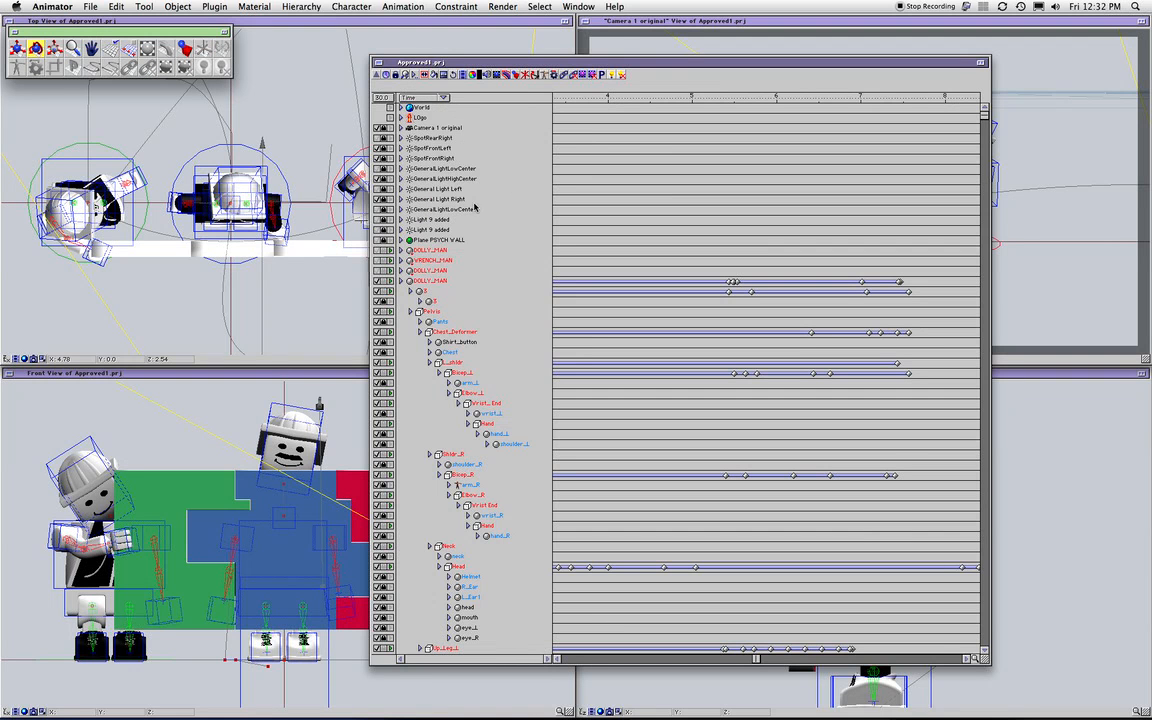
click(540, 6)
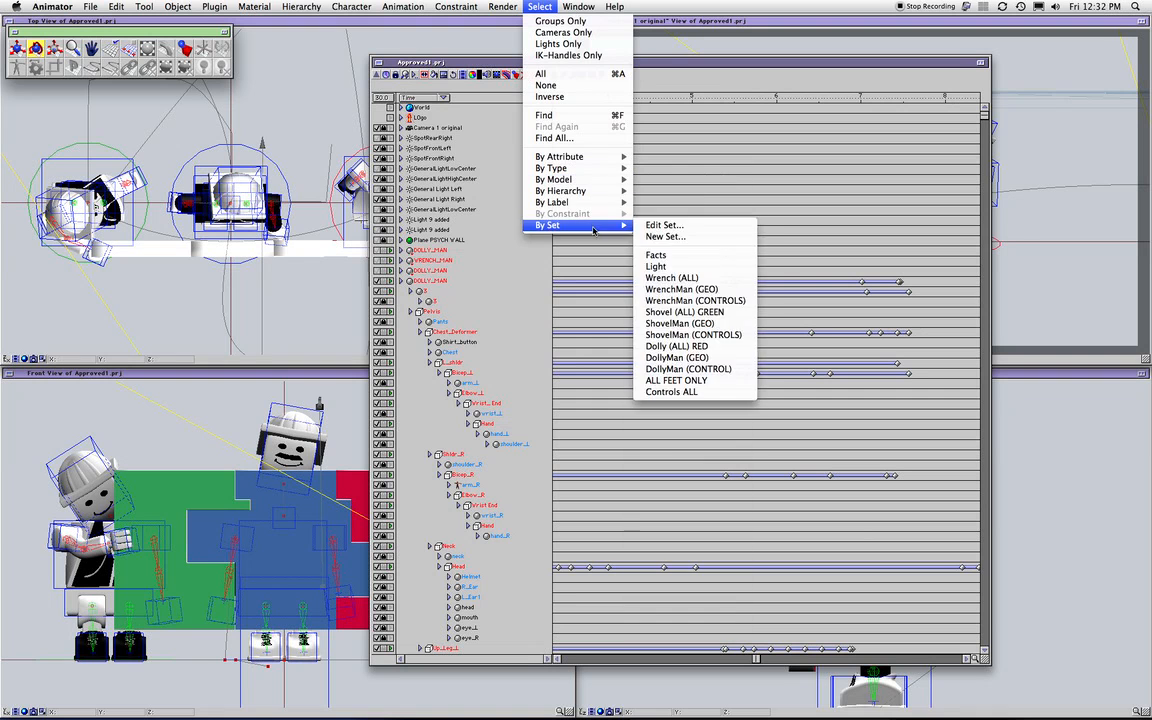
Select all scene lights from the Light set, hide them from the hierarchy, and scroll the remaining list
mouse_move(596, 224)
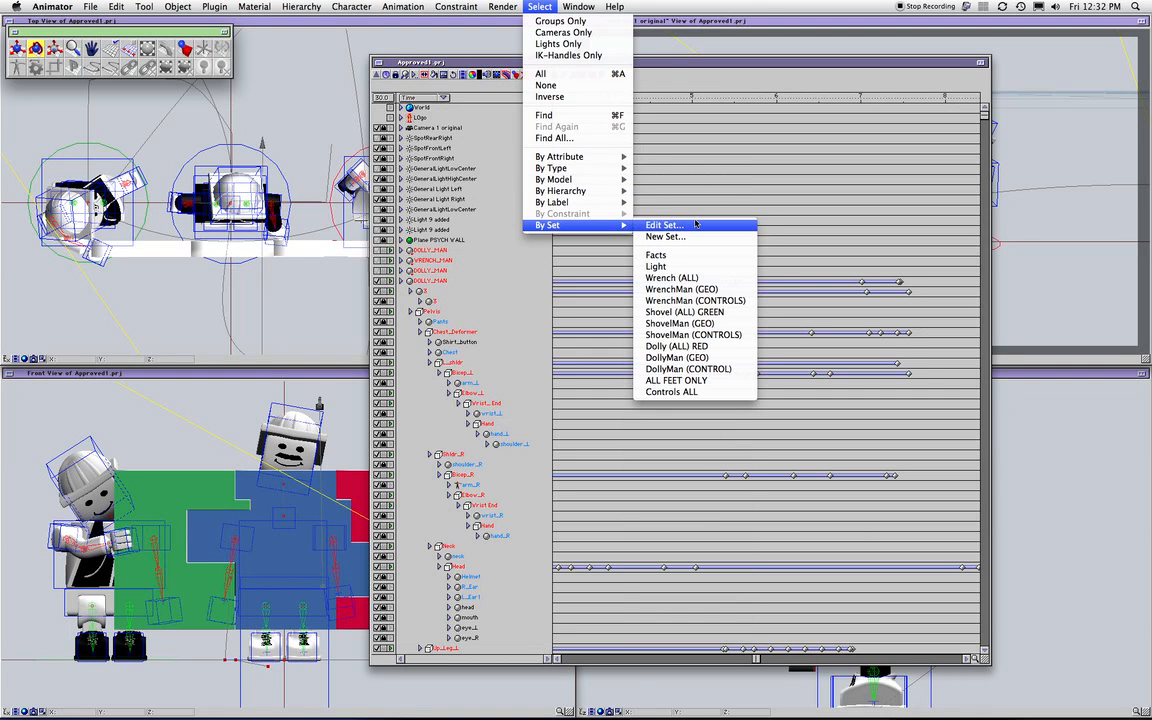
click(672, 264)
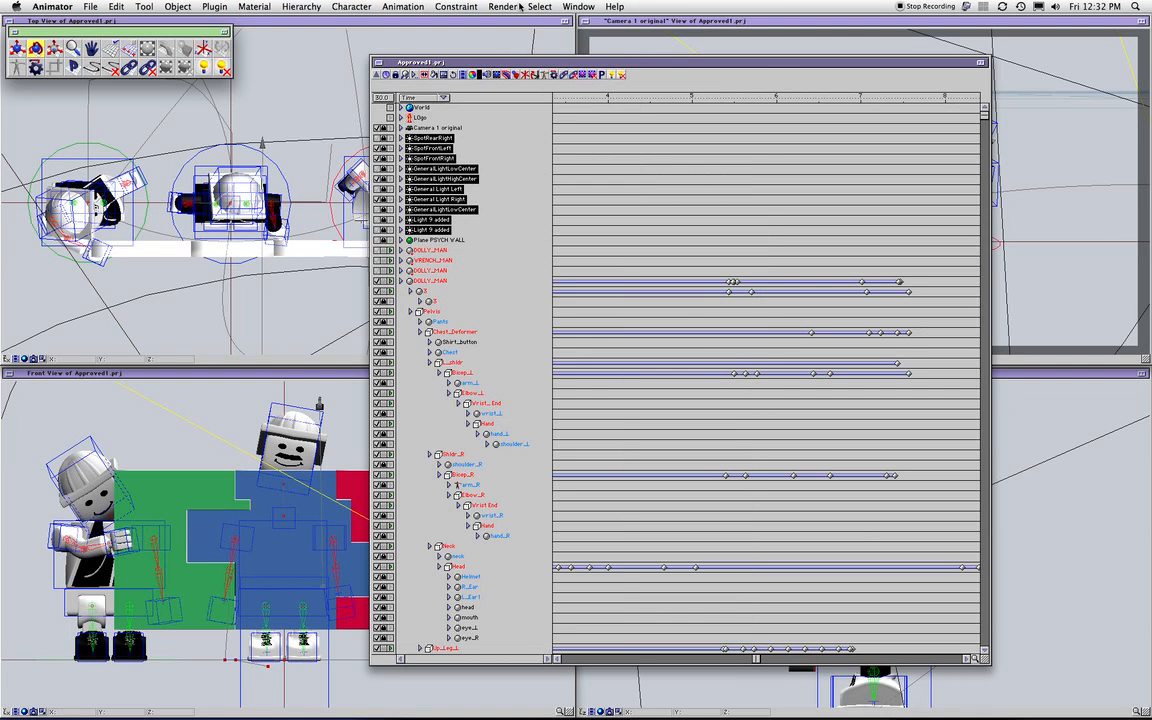
click(405, 74)
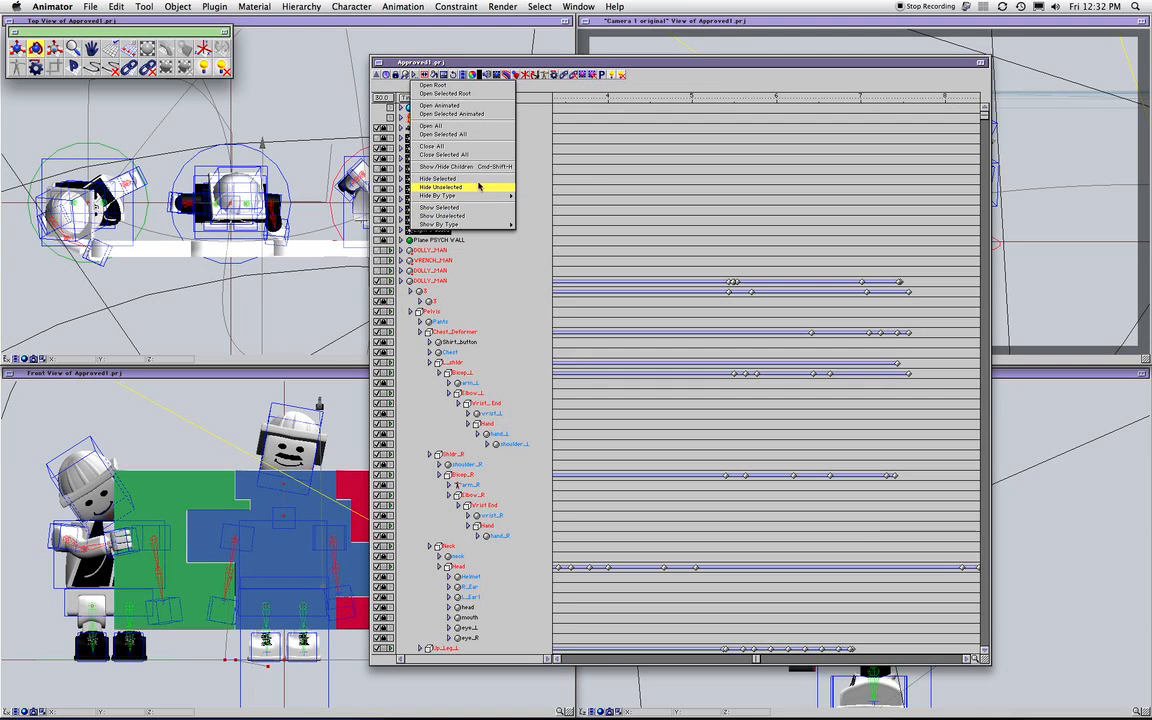
click(481, 179)
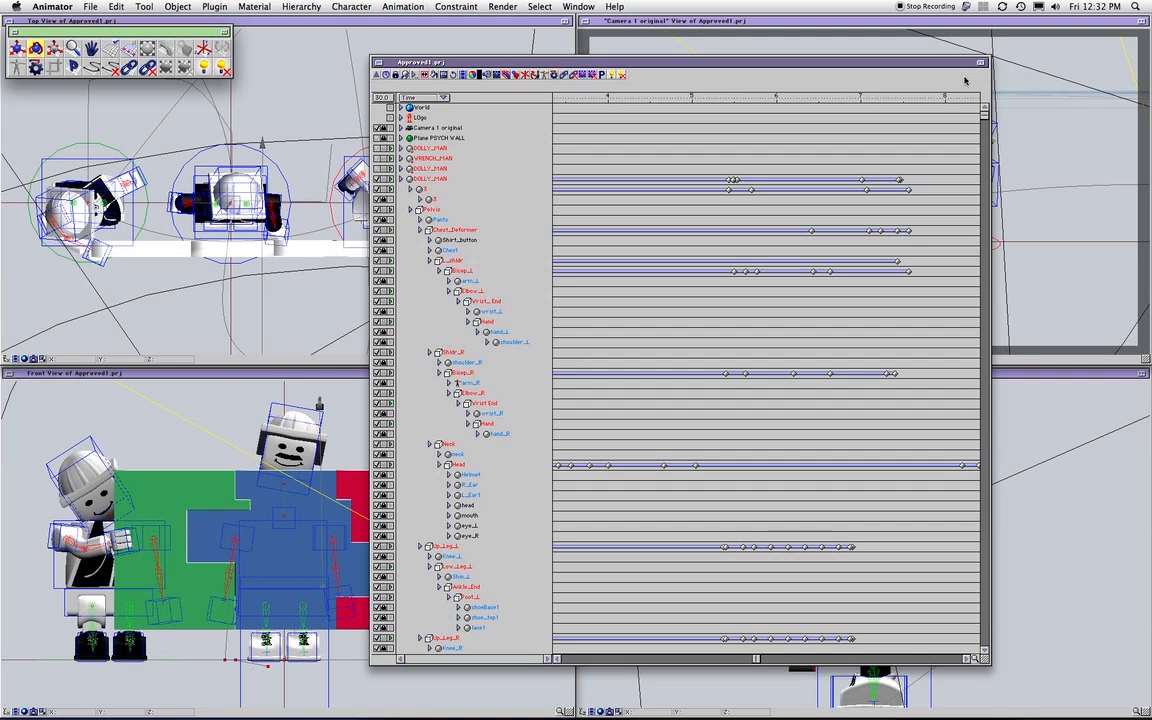
scroll(966, 190, down, 5)
scroll(966, 190, down, 15)
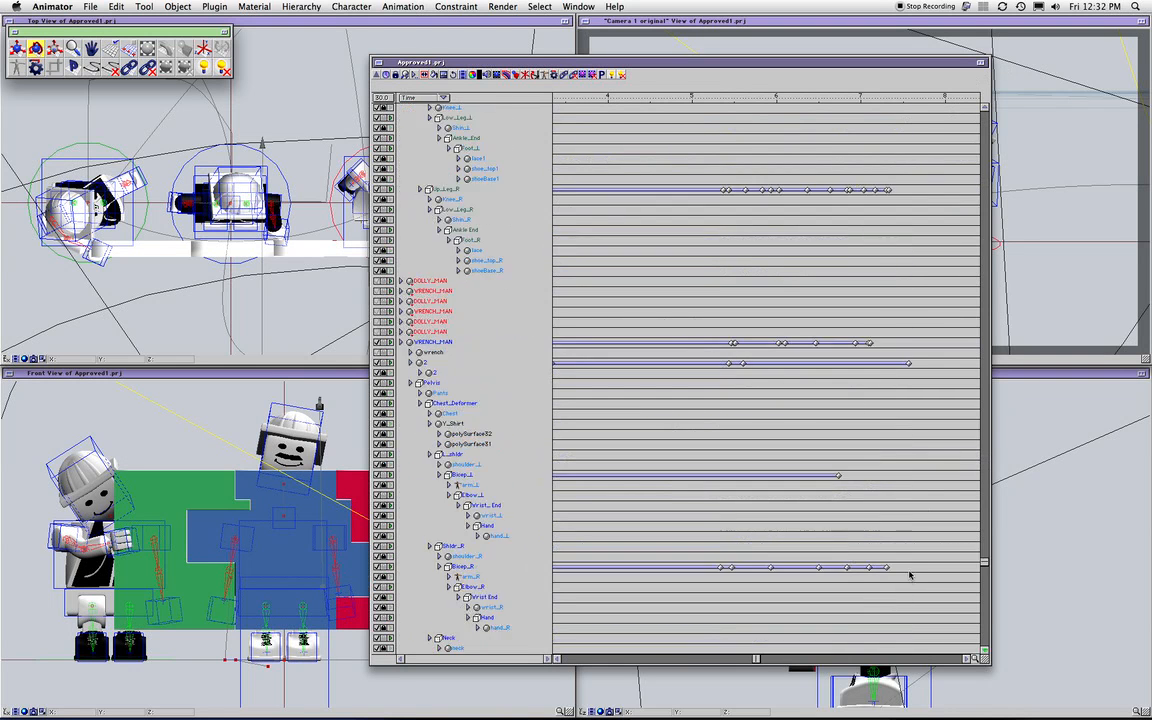
scroll(848, 154, up, 10)
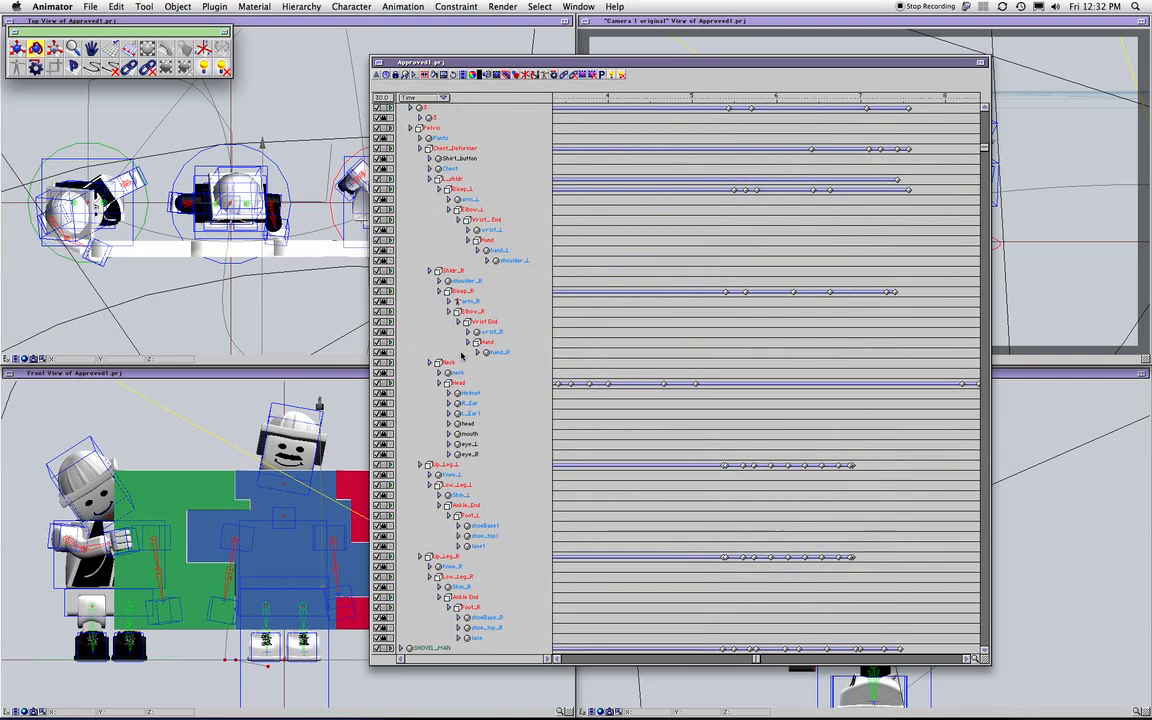
Select the Neck object in the hierarchy
click(585, 4)
click(455, 449)
click(445, 362)
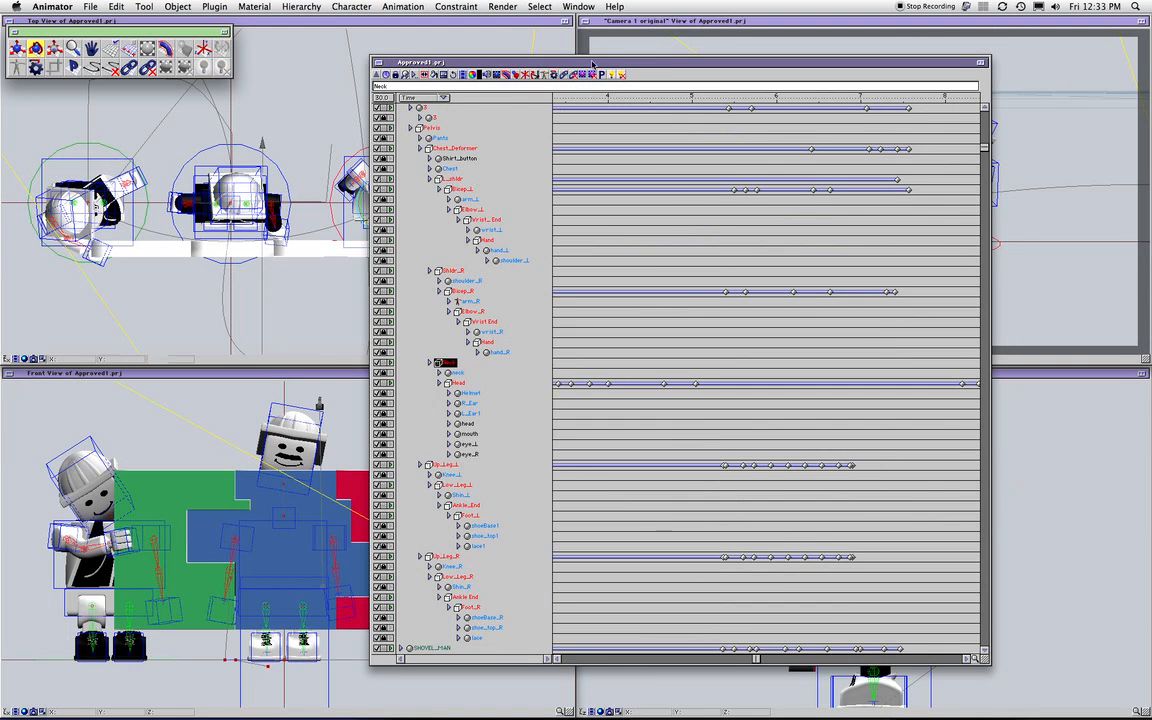
Select the Controls ALL set, hide all unselected objects, then clear the selection
click(578, 7)
mouse_move(539, 7)
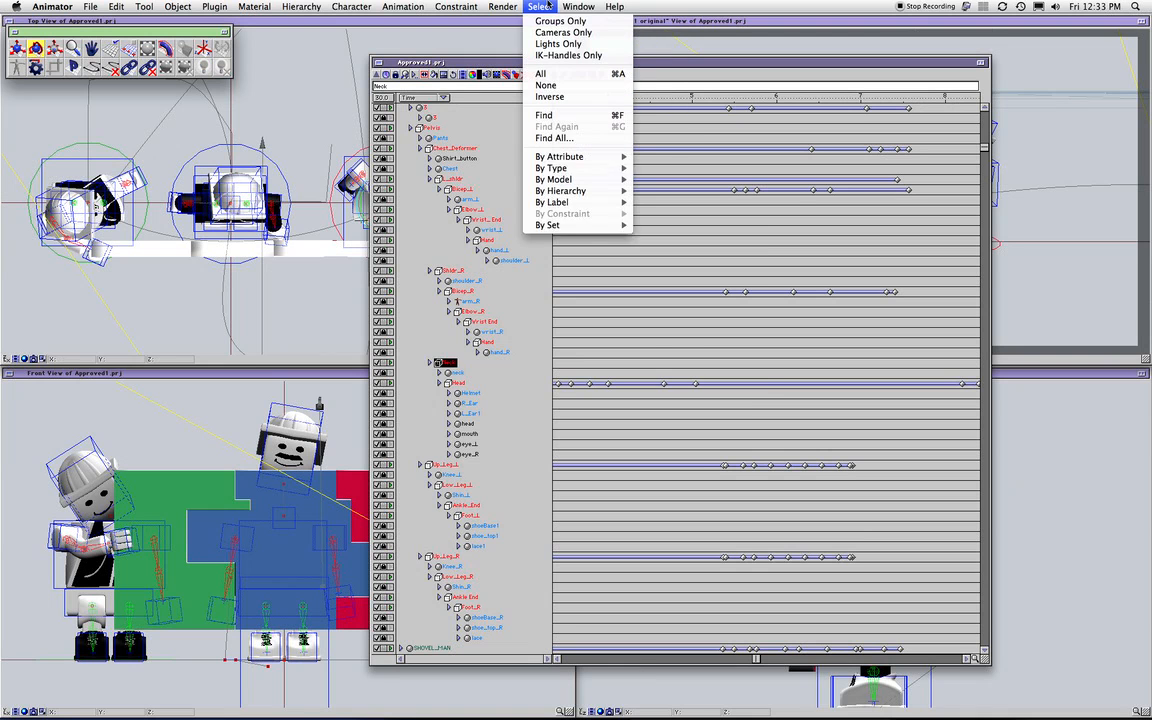
mouse_move(575, 225)
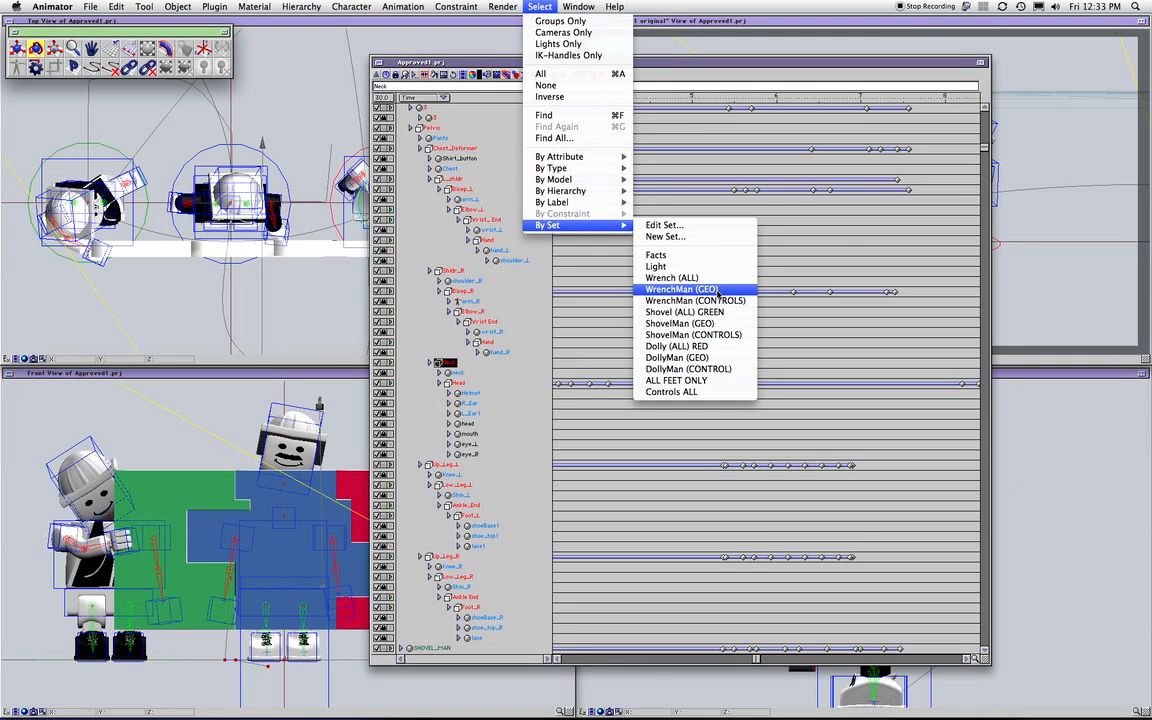
click(690, 392)
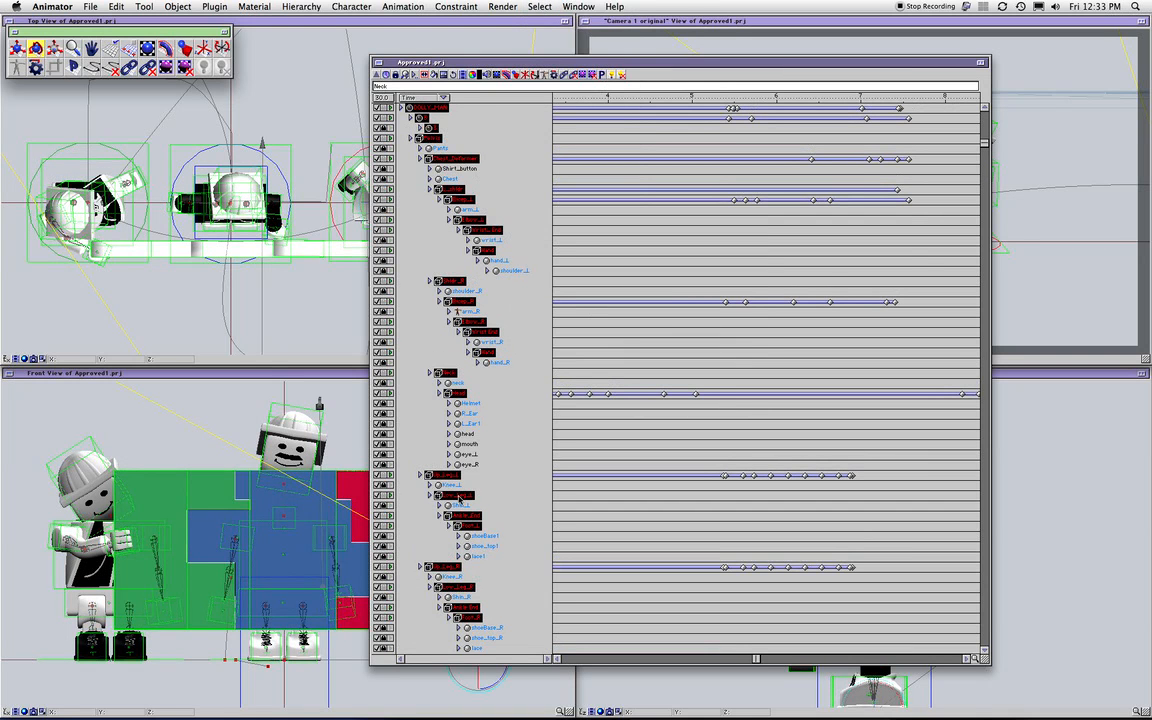
click(418, 76)
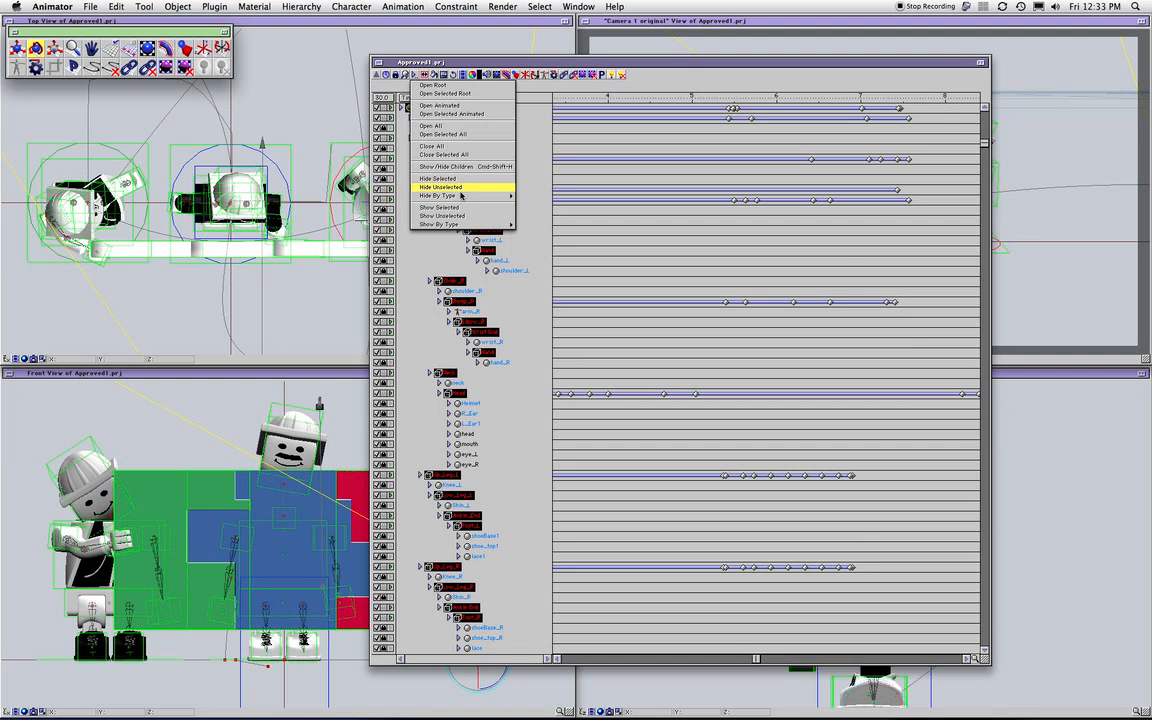
click(460, 189)
click(505, 337)
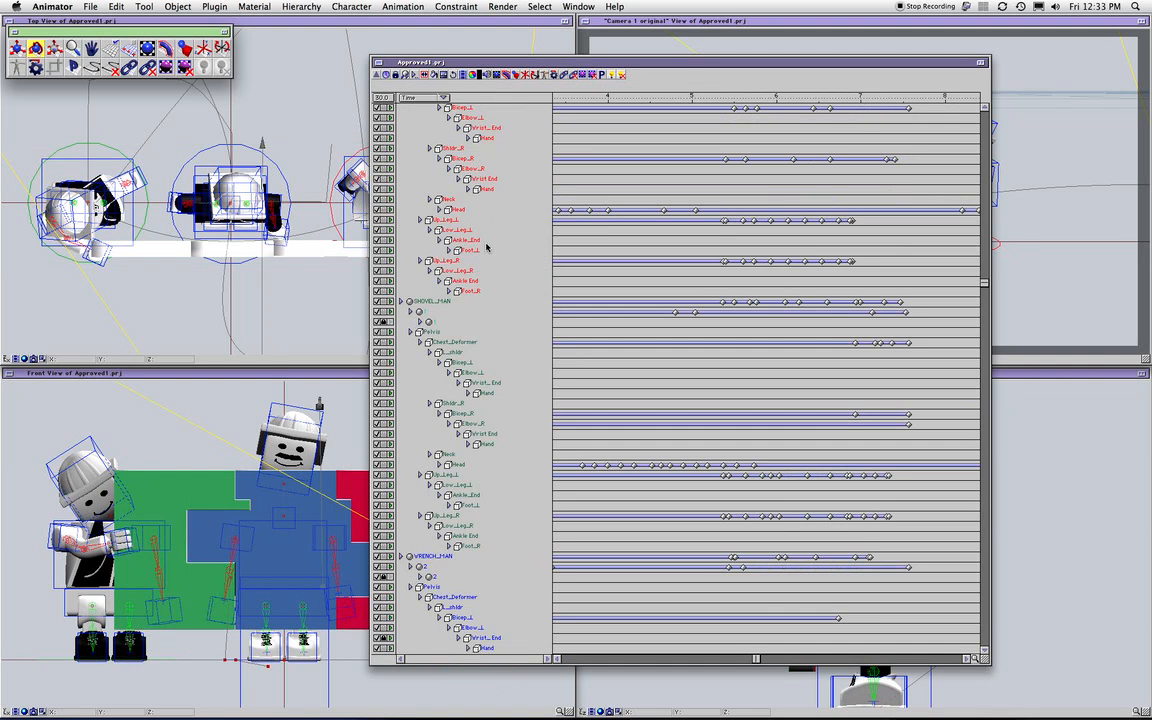
Marquee-select DOLLY_MAN's, SHOVEL_MAN's and WRENCH_MAN's control rows in turn, moving the project window aside
drag(500, 277, 466, 58)
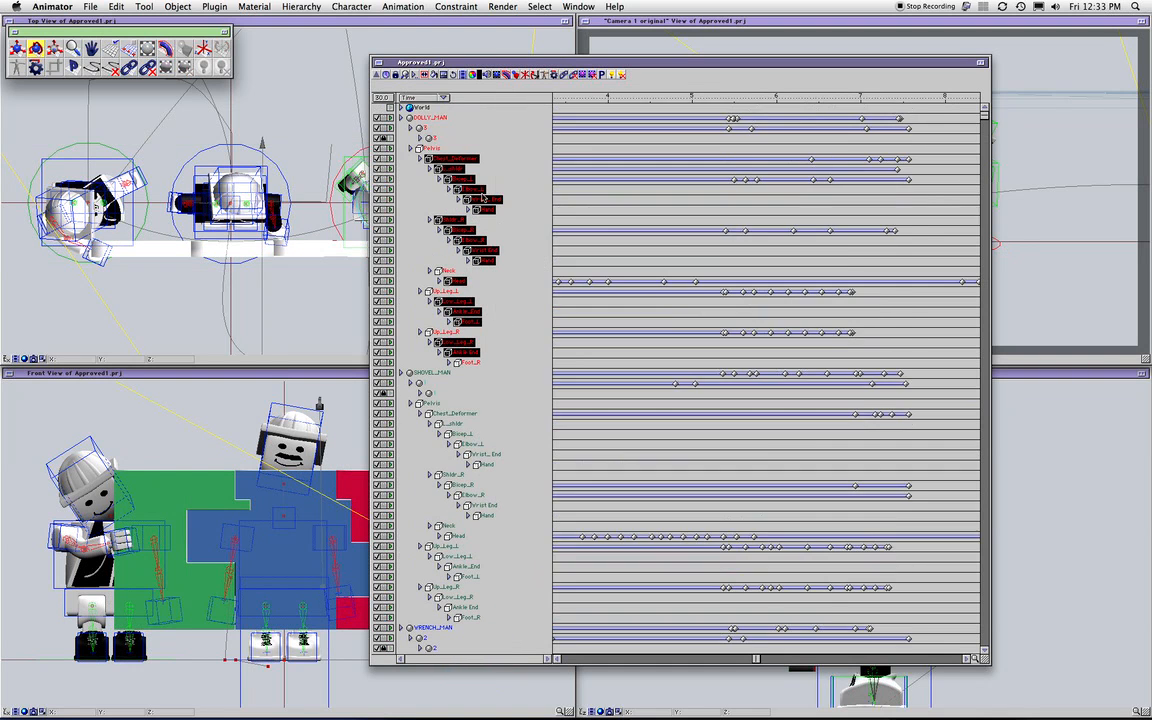
drag(509, 342, 411, 110)
drag(933, 60, 665, 49)
drag(249, 373, 134, 590)
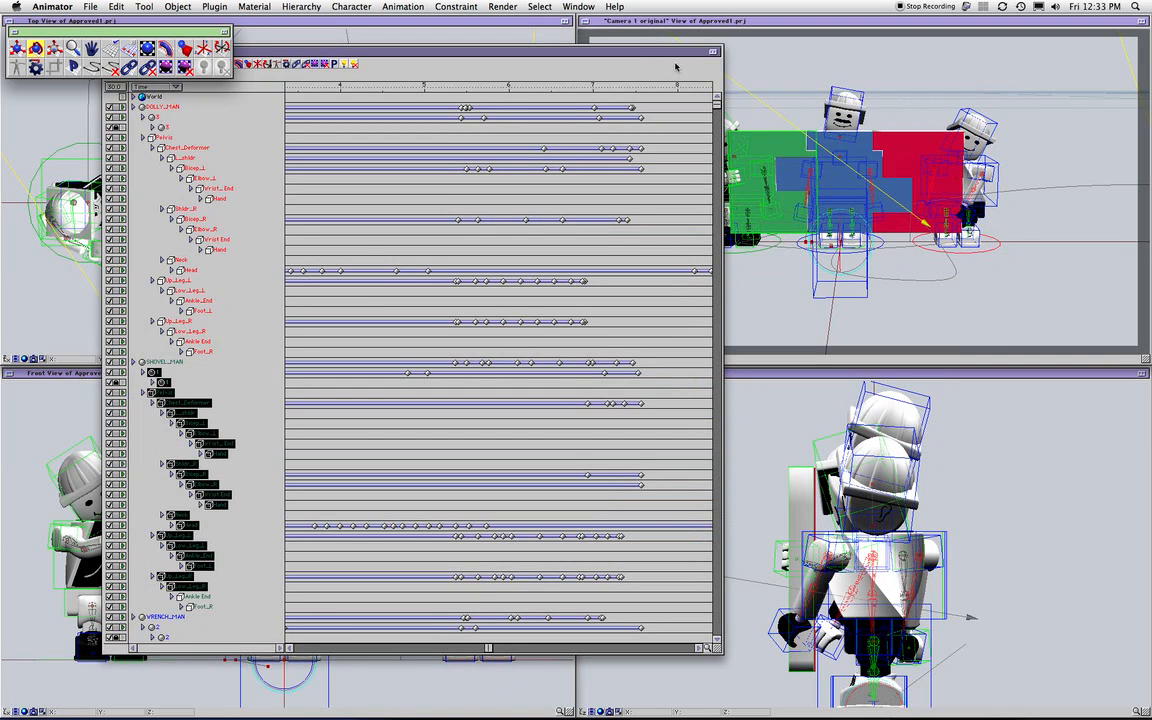
drag(684, 51, 574, 67)
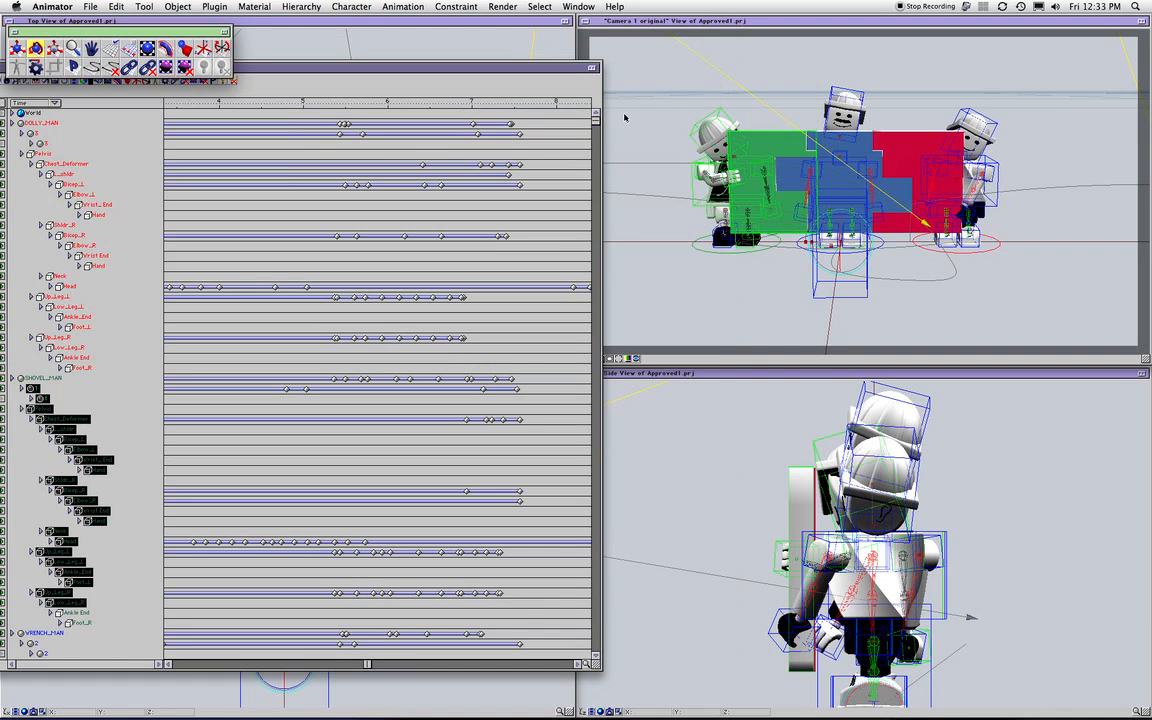
scroll(507, 525, down, 10)
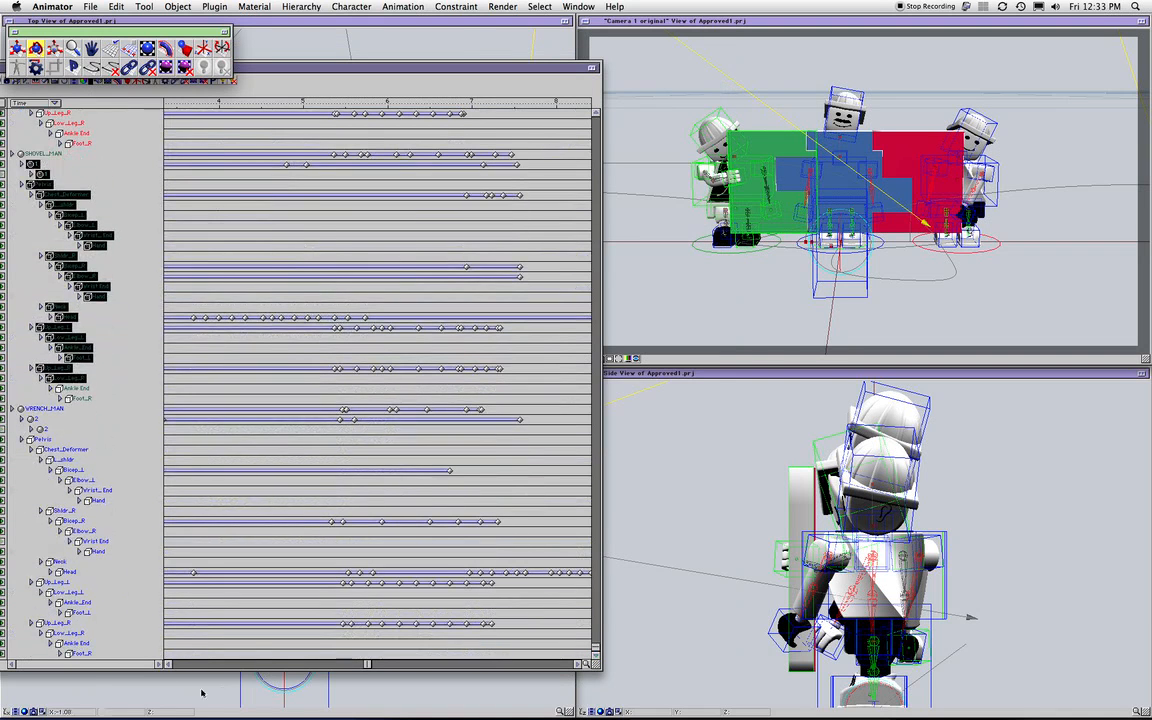
drag(123, 631, 32, 406)
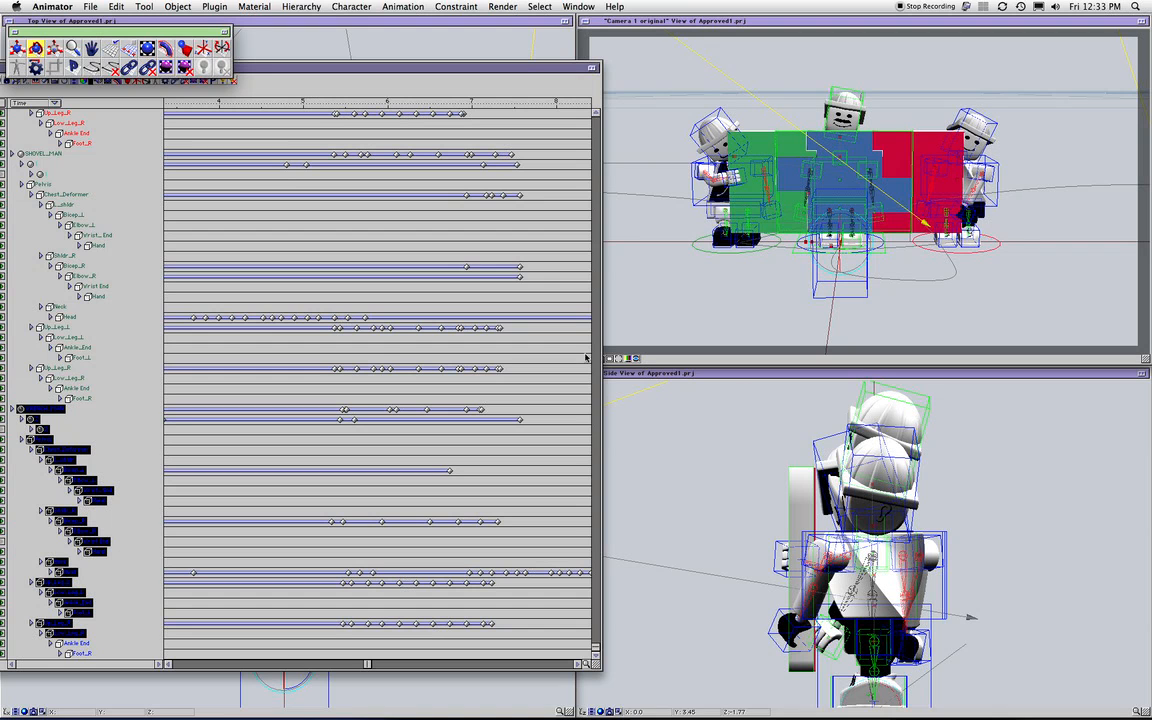
Close the tool palette, clear the selection, and close the project hierarchy window
click(14, 32)
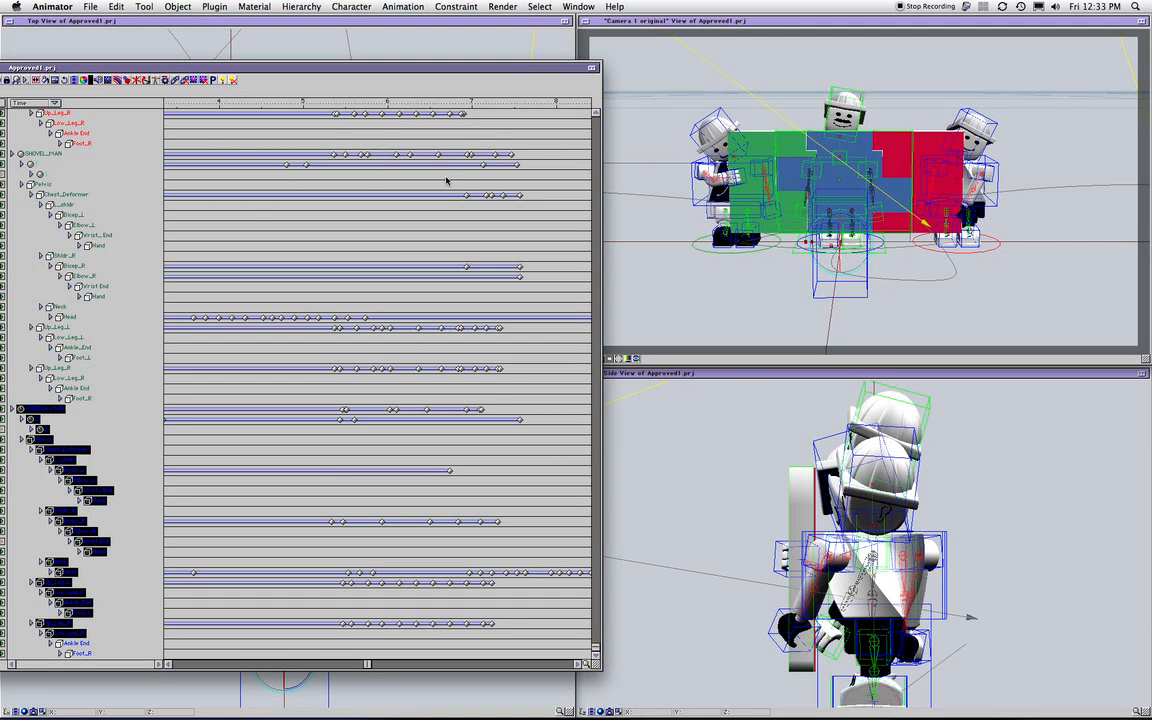
click(103, 157)
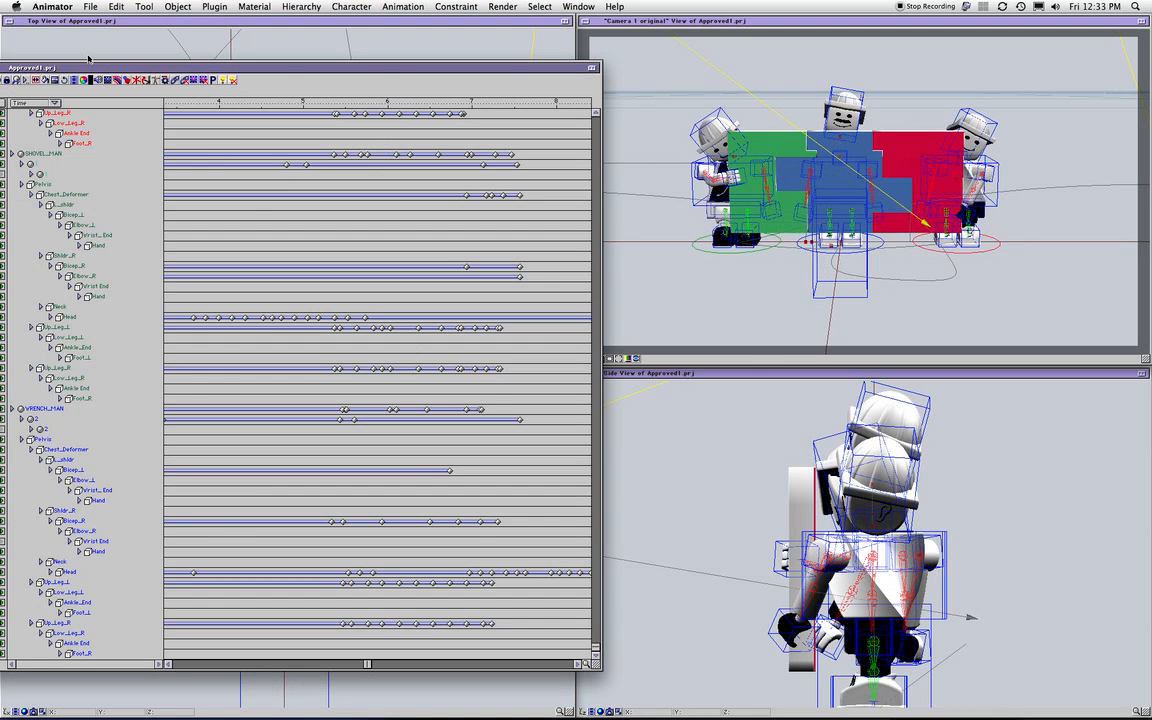
drag(76, 66, 141, 57)
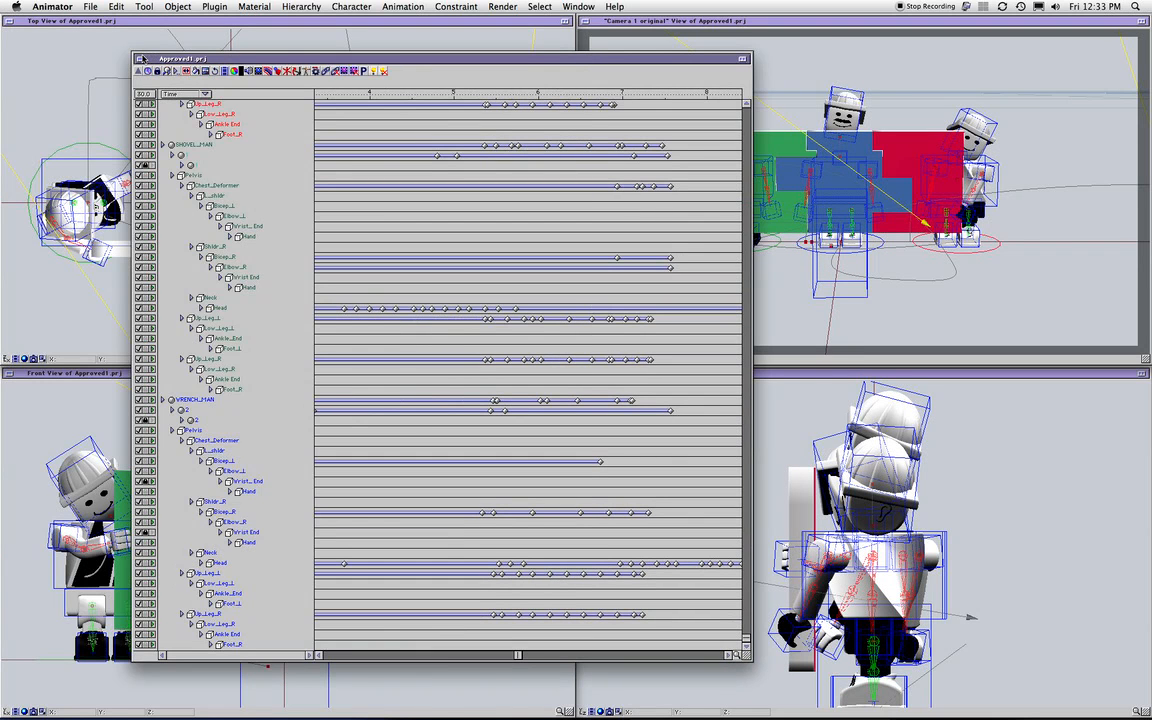
click(141, 59)
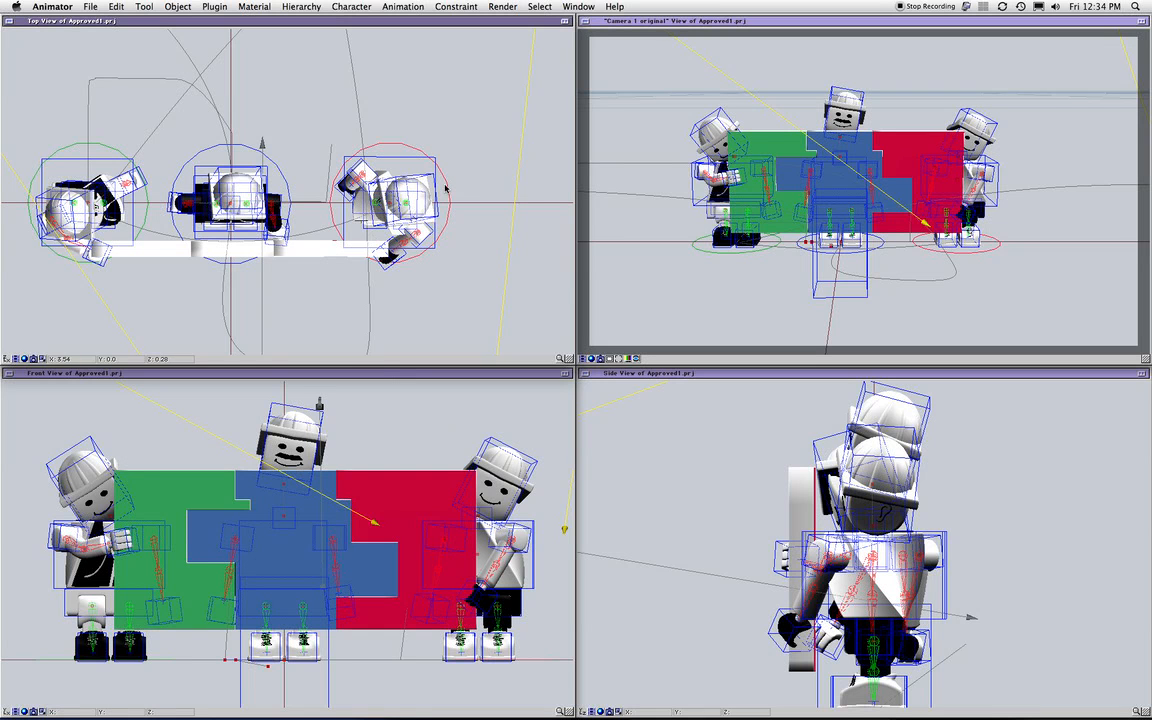
Check the system clock's date, then briefly select and deselect the right-hand minifigure in the top view
click(1092, 6)
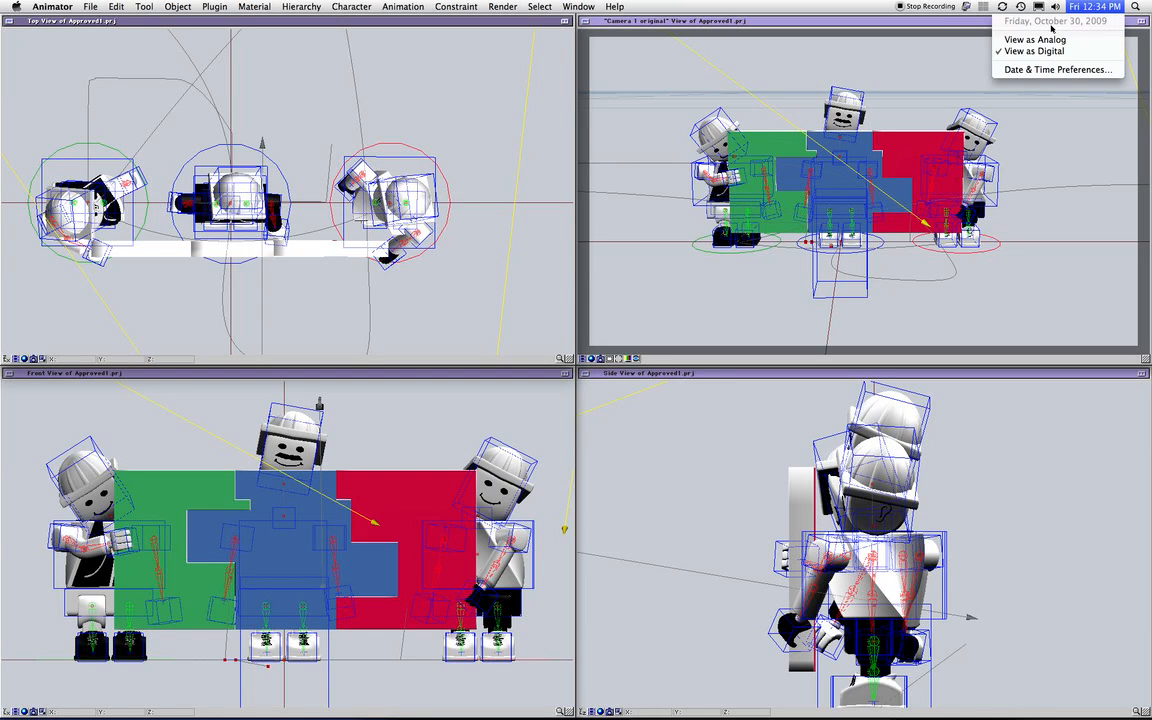
click(896, 30)
click(441, 156)
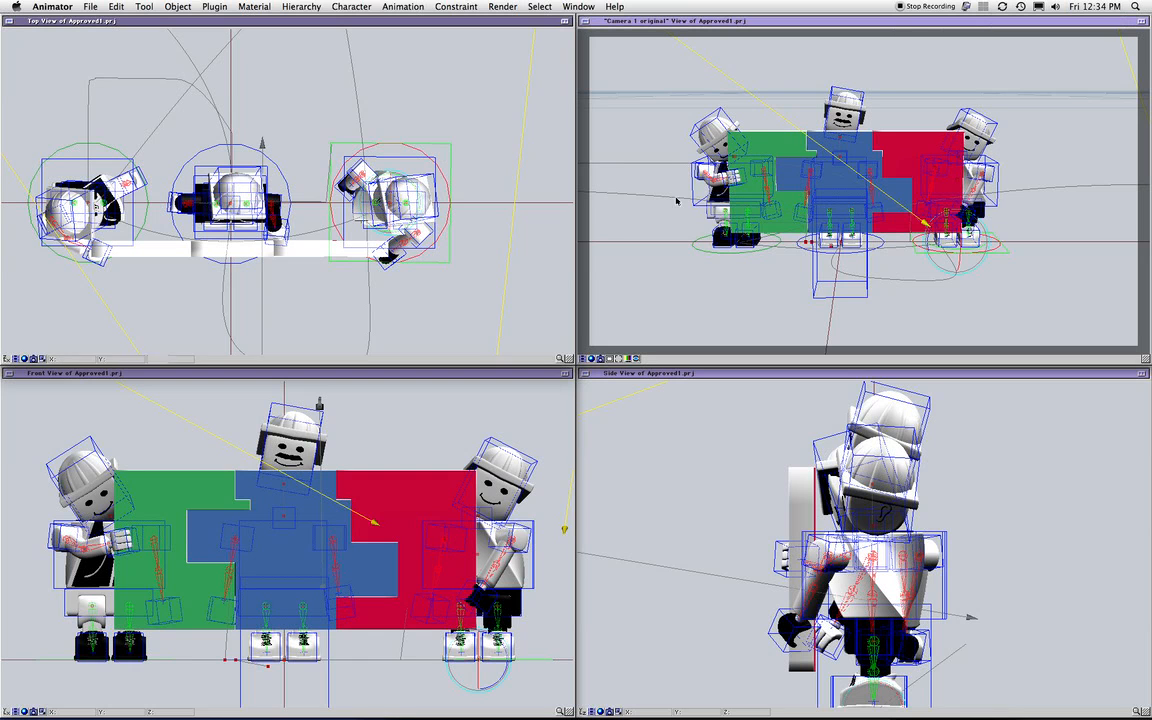
click(482, 140)
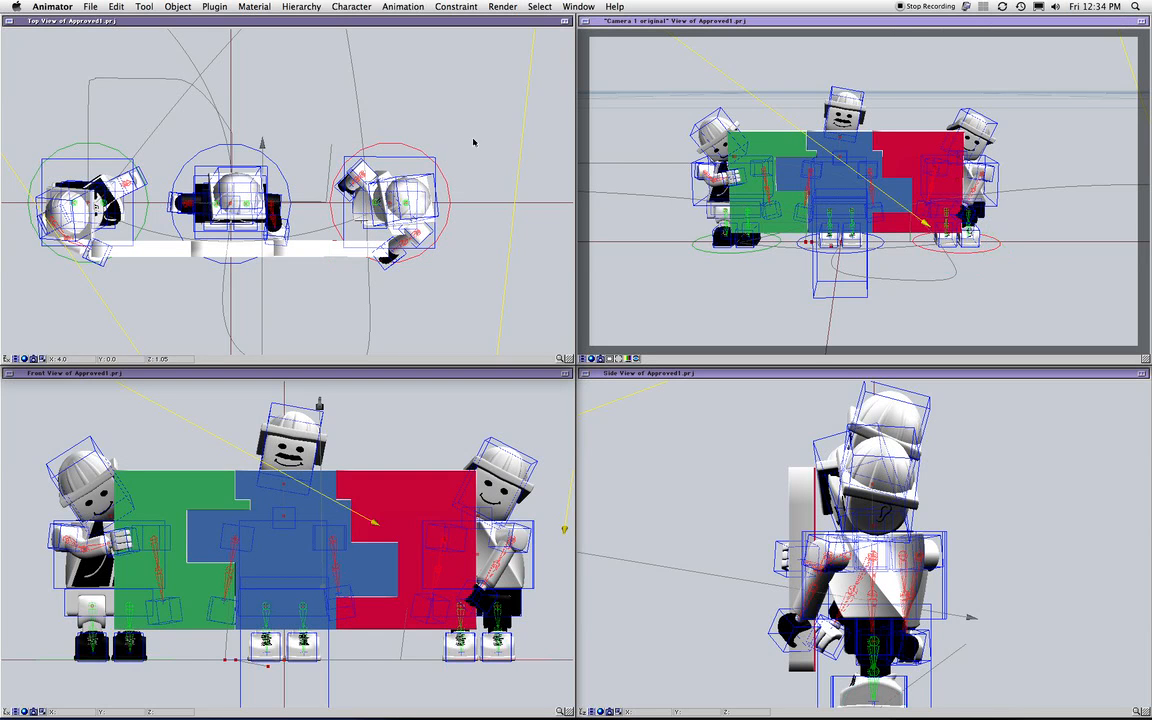